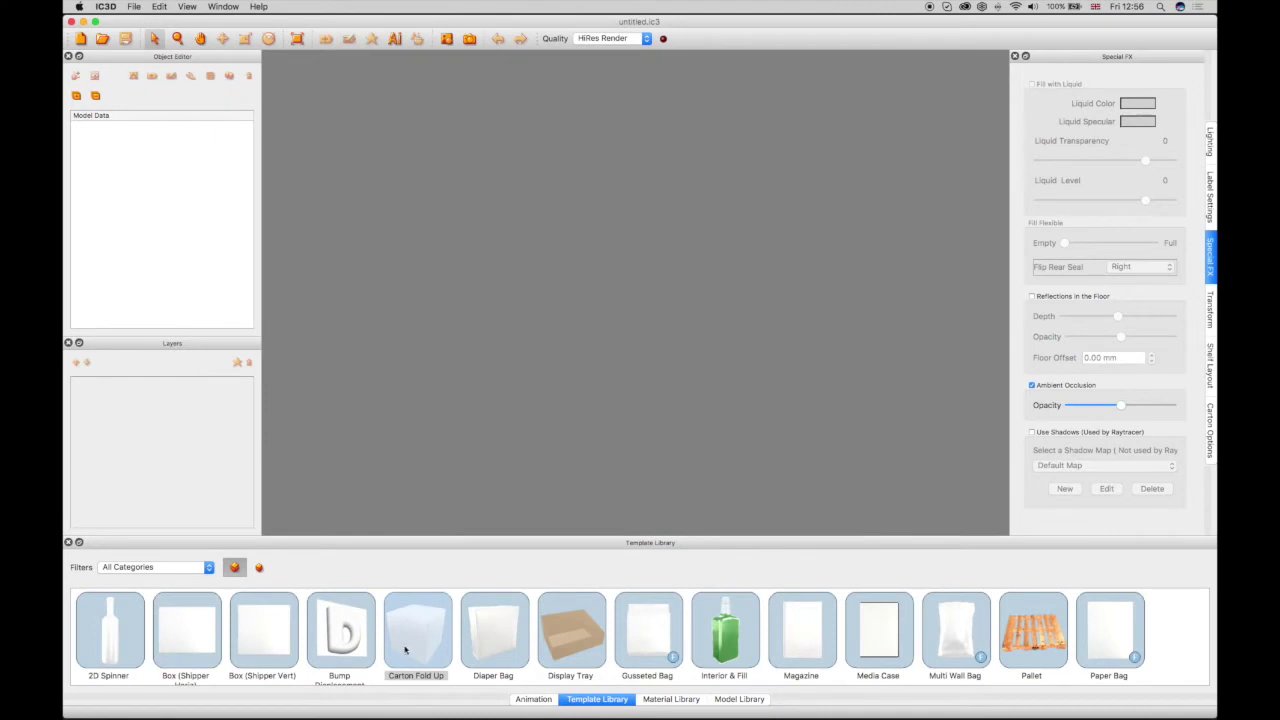
- Drag the Carton Fold Up template from the Template Library onto the viewport
drag(418, 641, 542, 416)
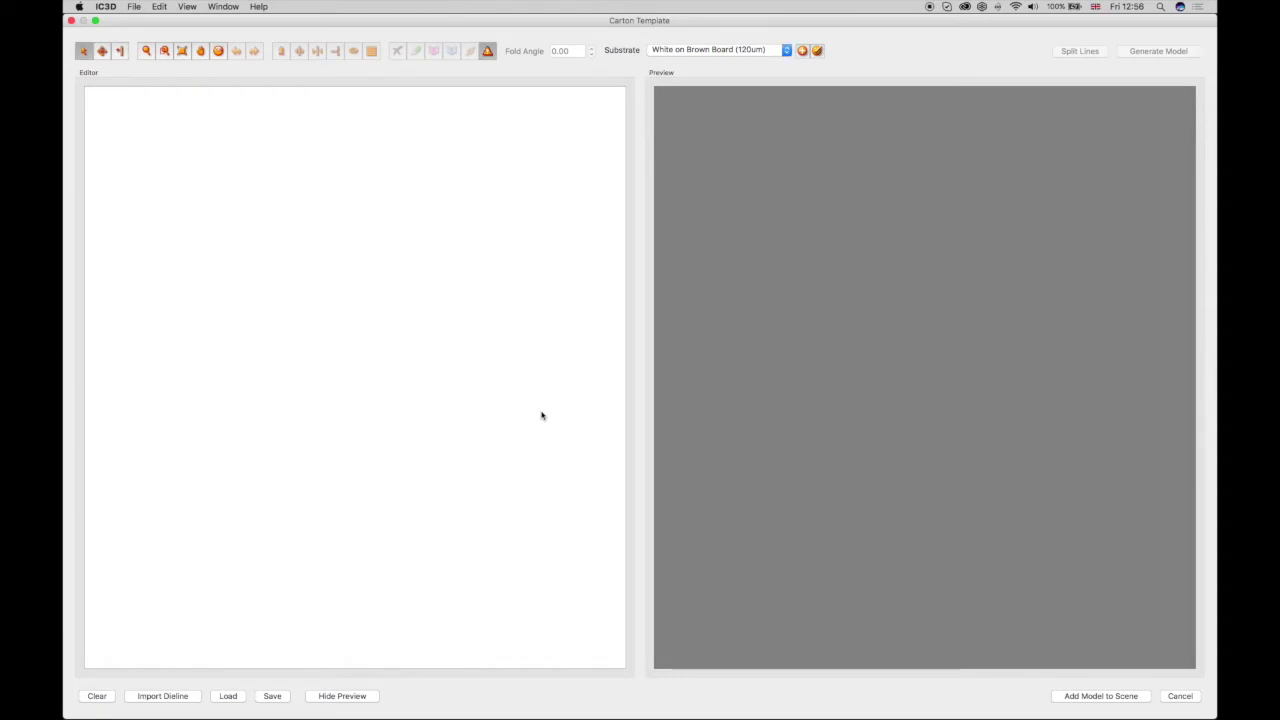
- Import the Royal Oak Gin.dxf dieline from the Royal Oak Gin folder, accepting its size information
click(155, 697)
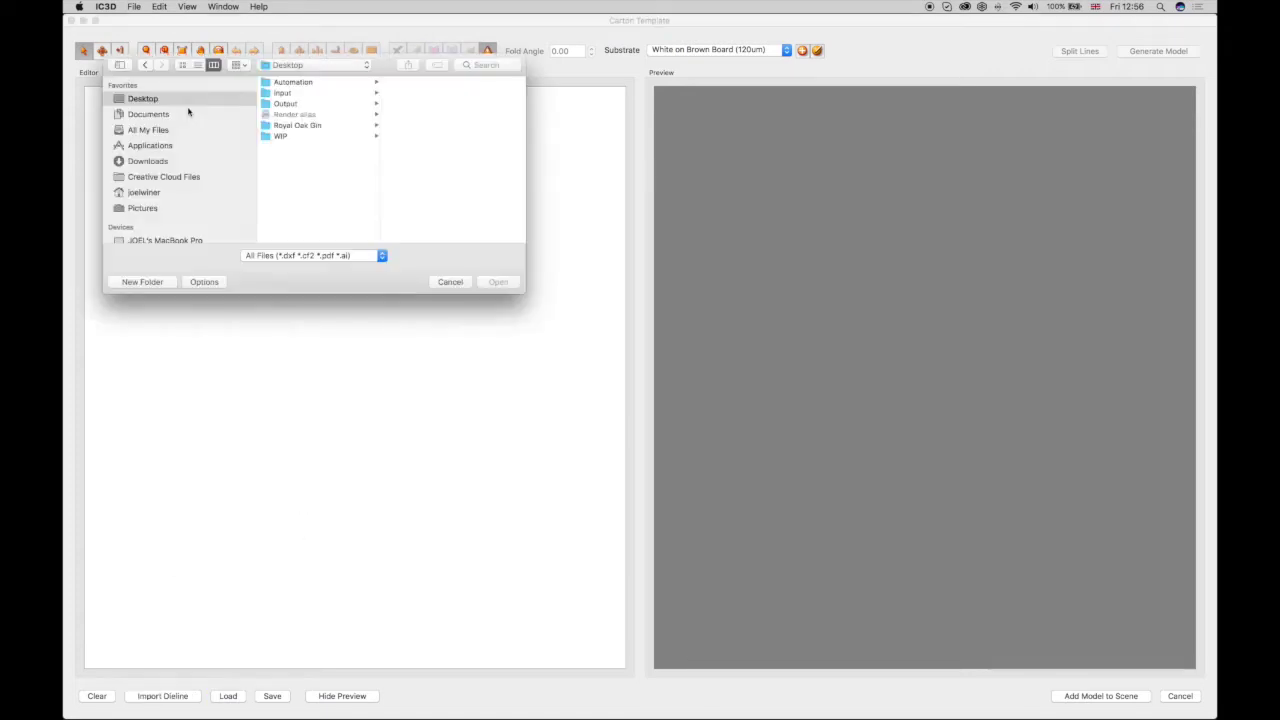
click(304, 127)
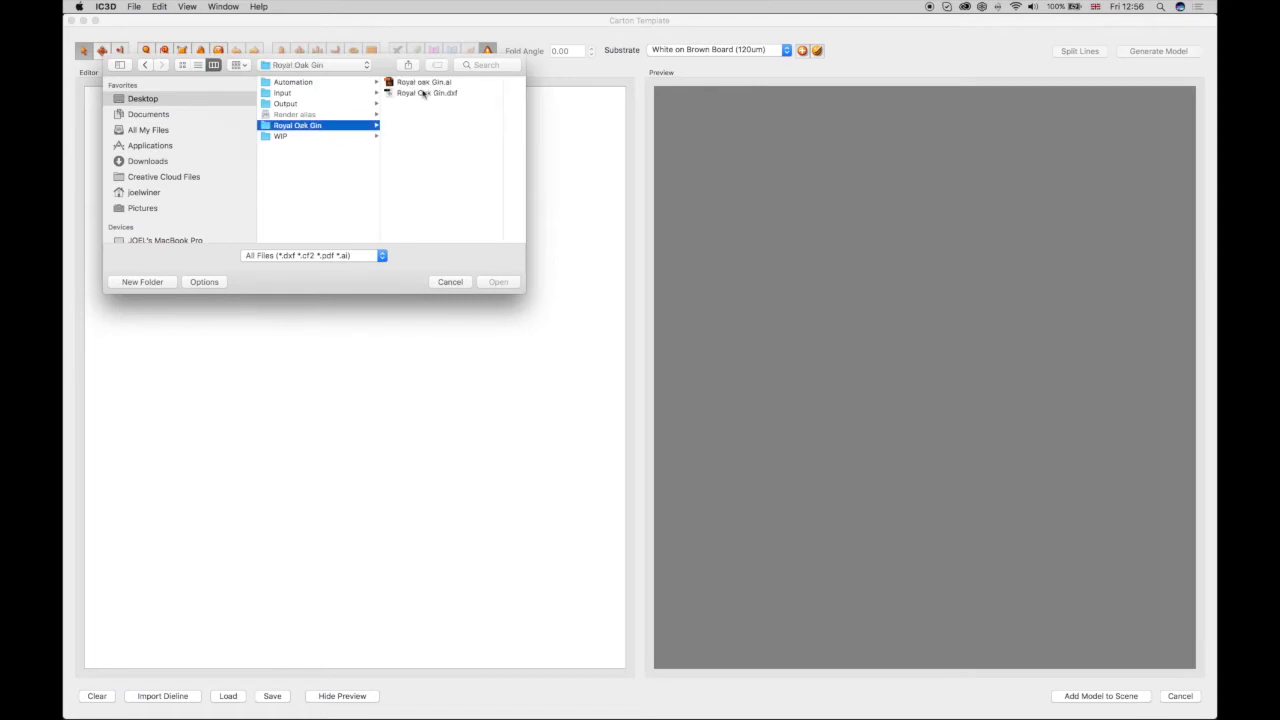
click(424, 93)
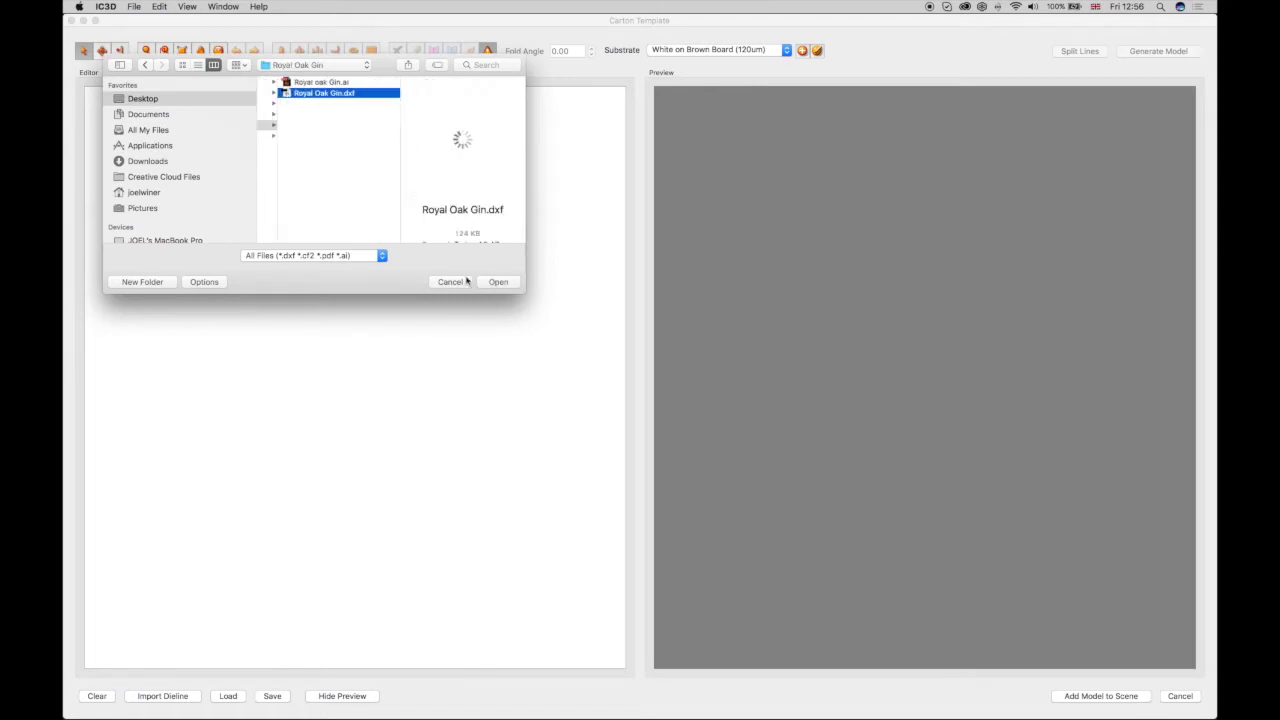
click(498, 281)
click(630, 440)
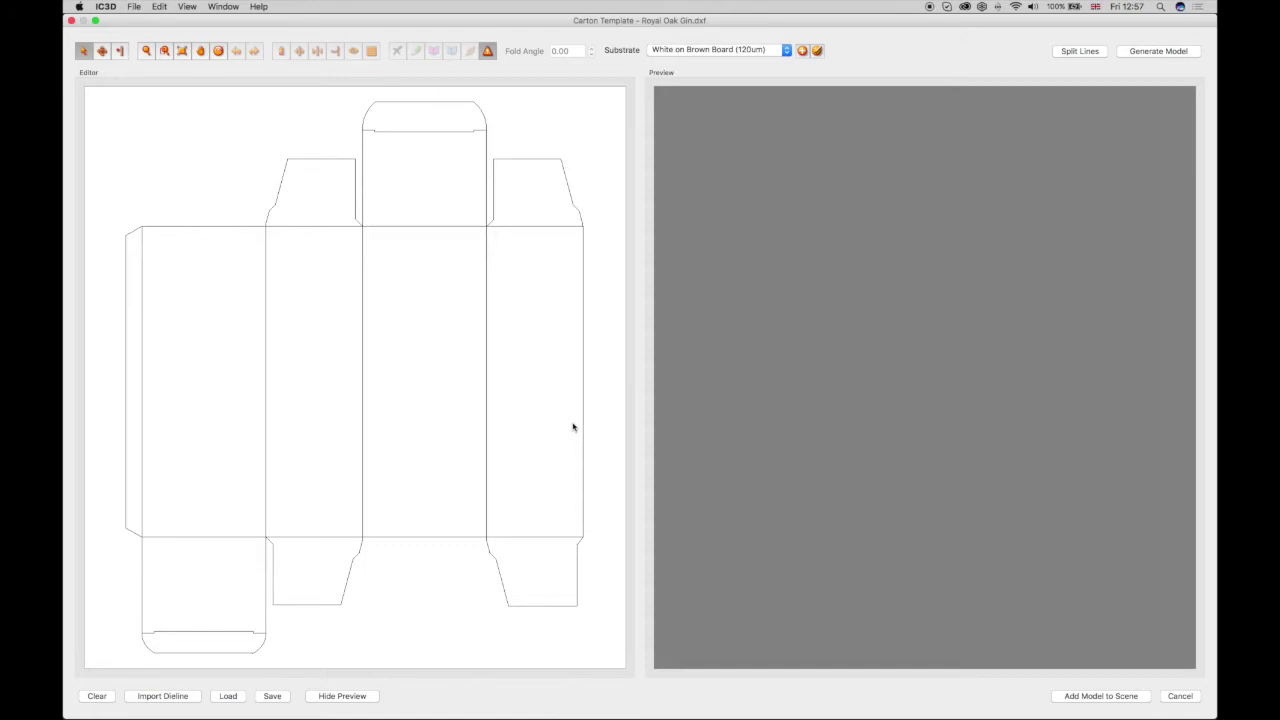
- Rotate the dieline through four 90° turns back to its original orientation, then split its lines
click(219, 51)
click(219, 51)
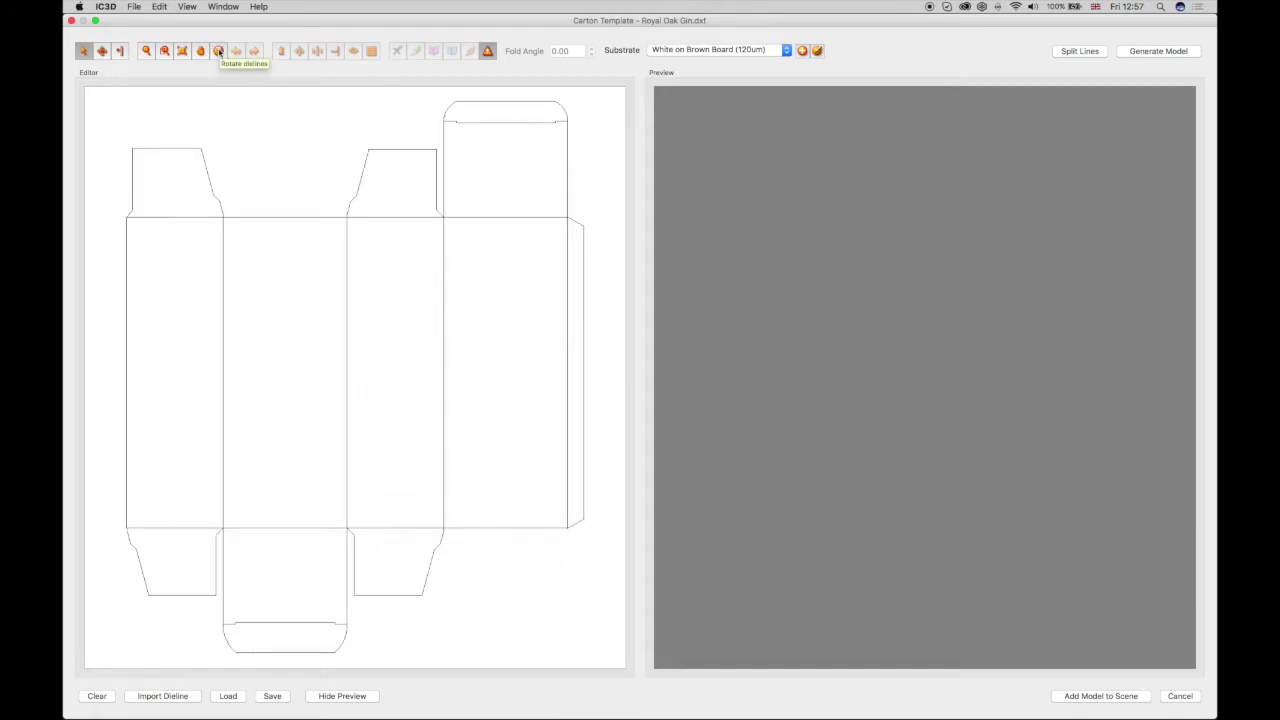
click(219, 51)
click(219, 51)
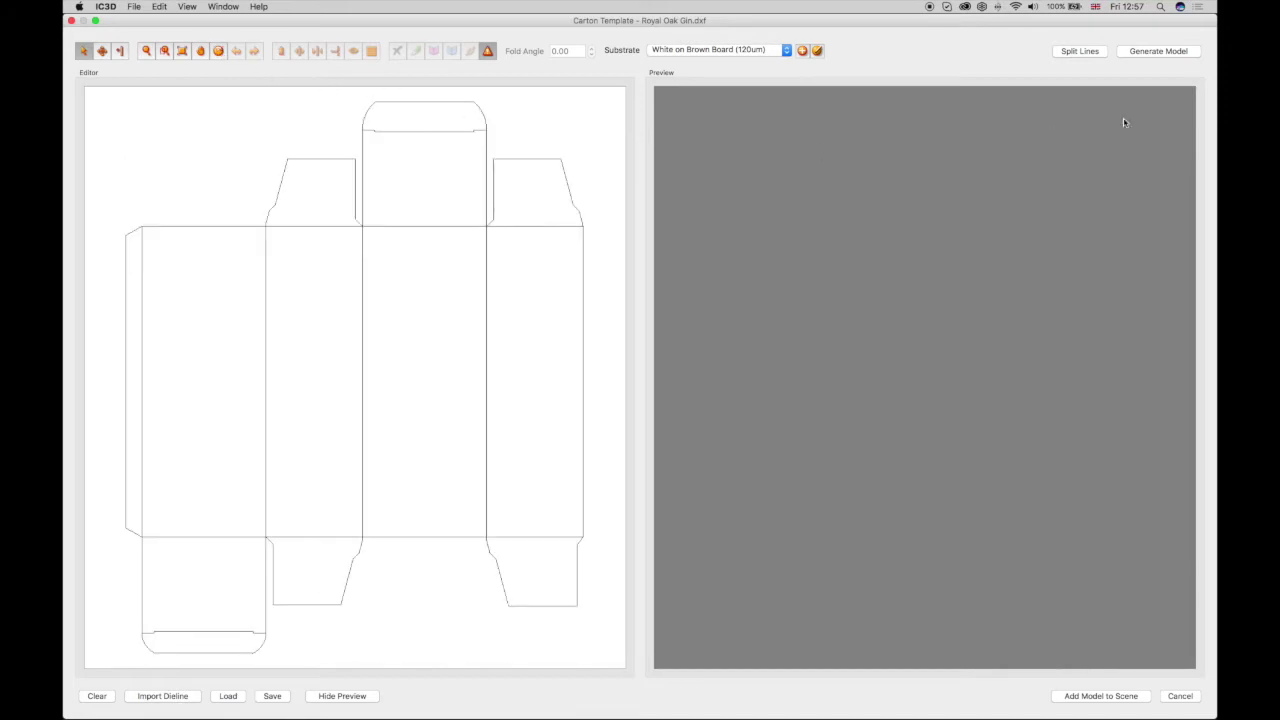
click(1077, 49)
- Inspect a few fold lines, then box-select the entire dieline and mark every line as a cut
click(423, 228)
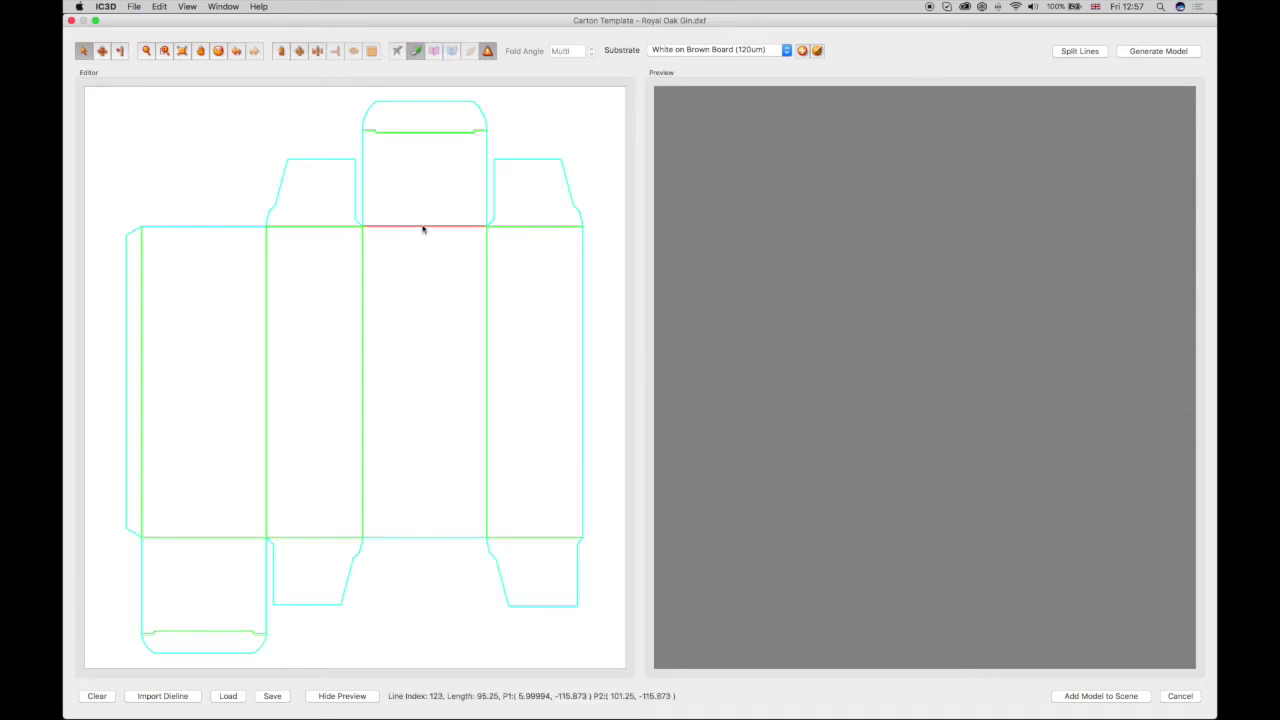
click(528, 228)
click(486, 343)
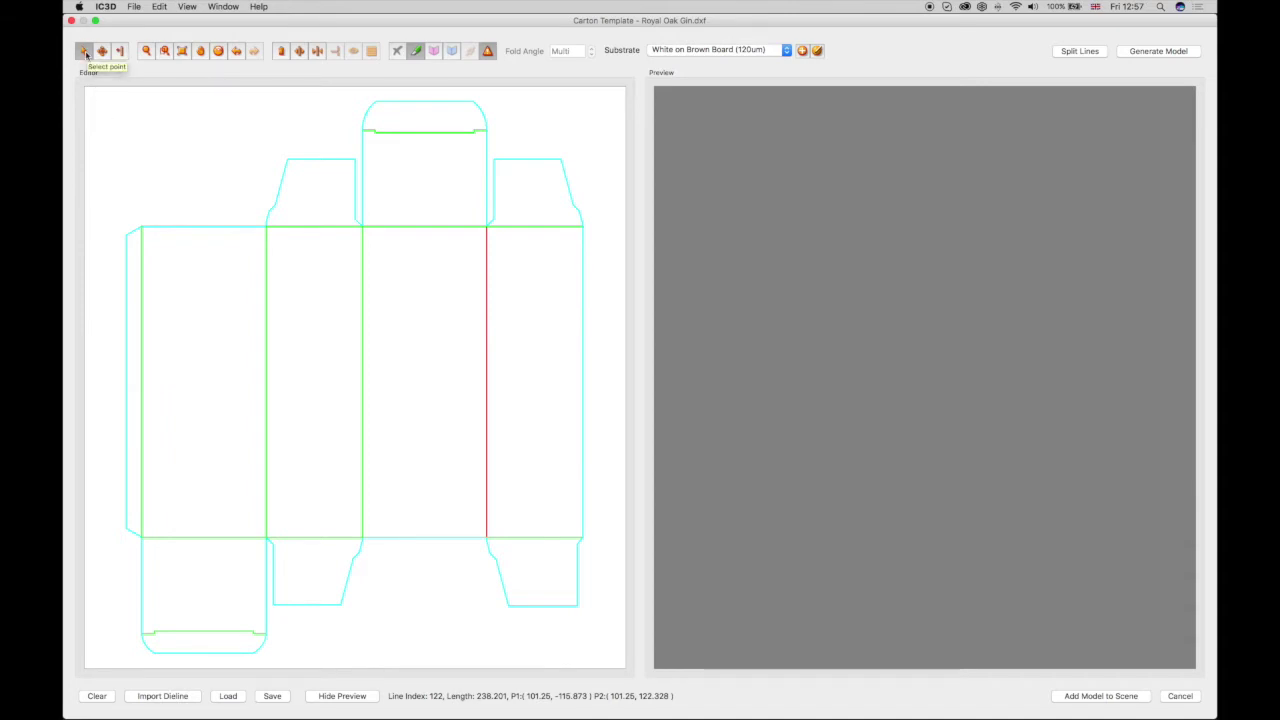
drag(90, 93, 169, 120)
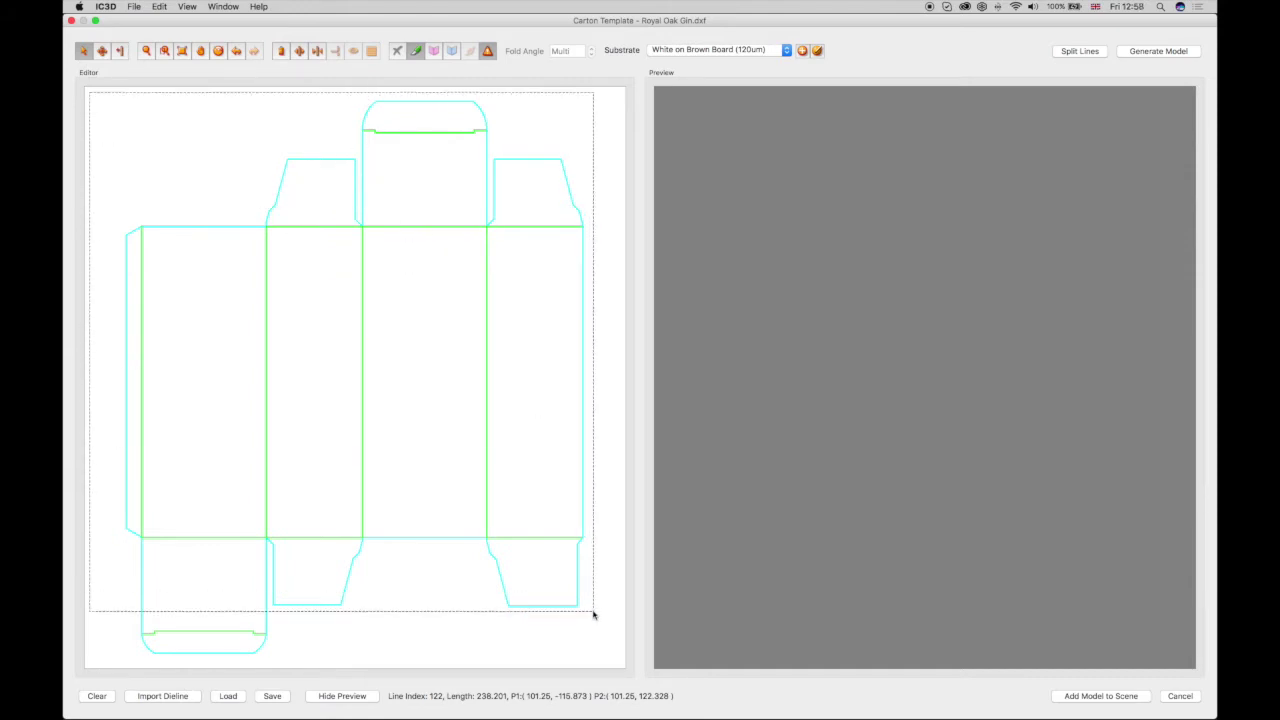
drag(341, 191, 604, 667)
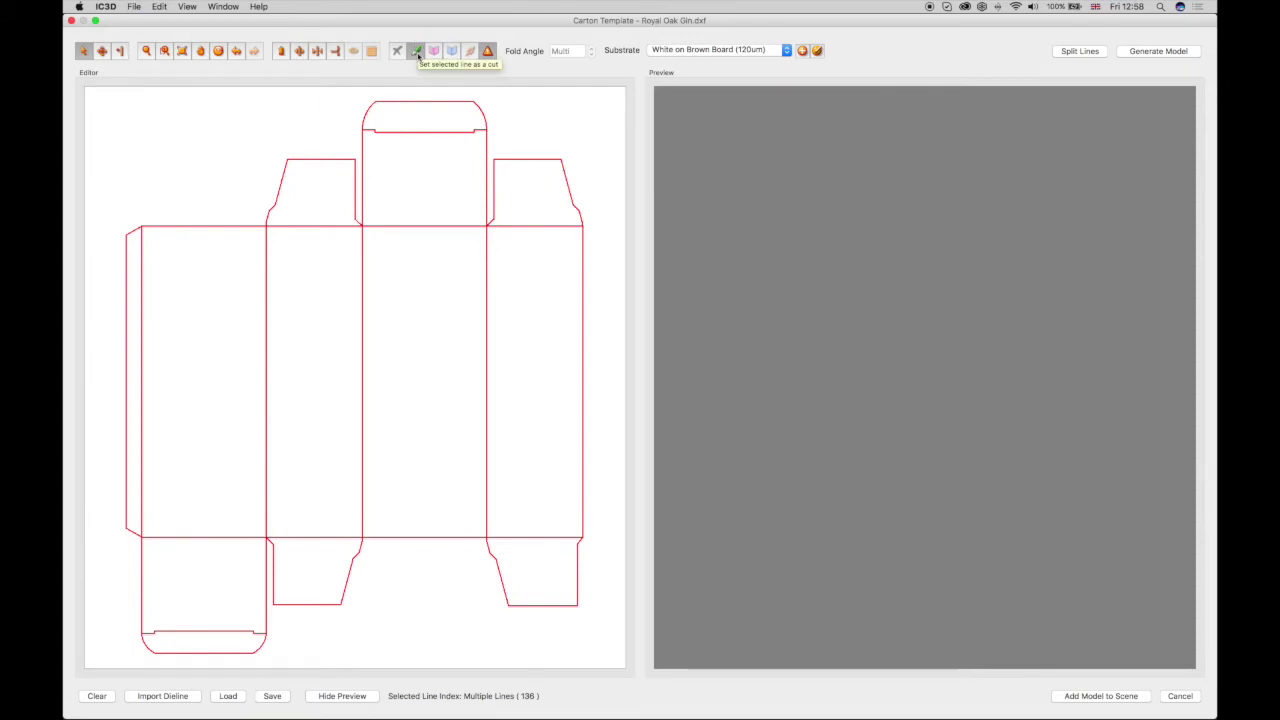
click(417, 50)
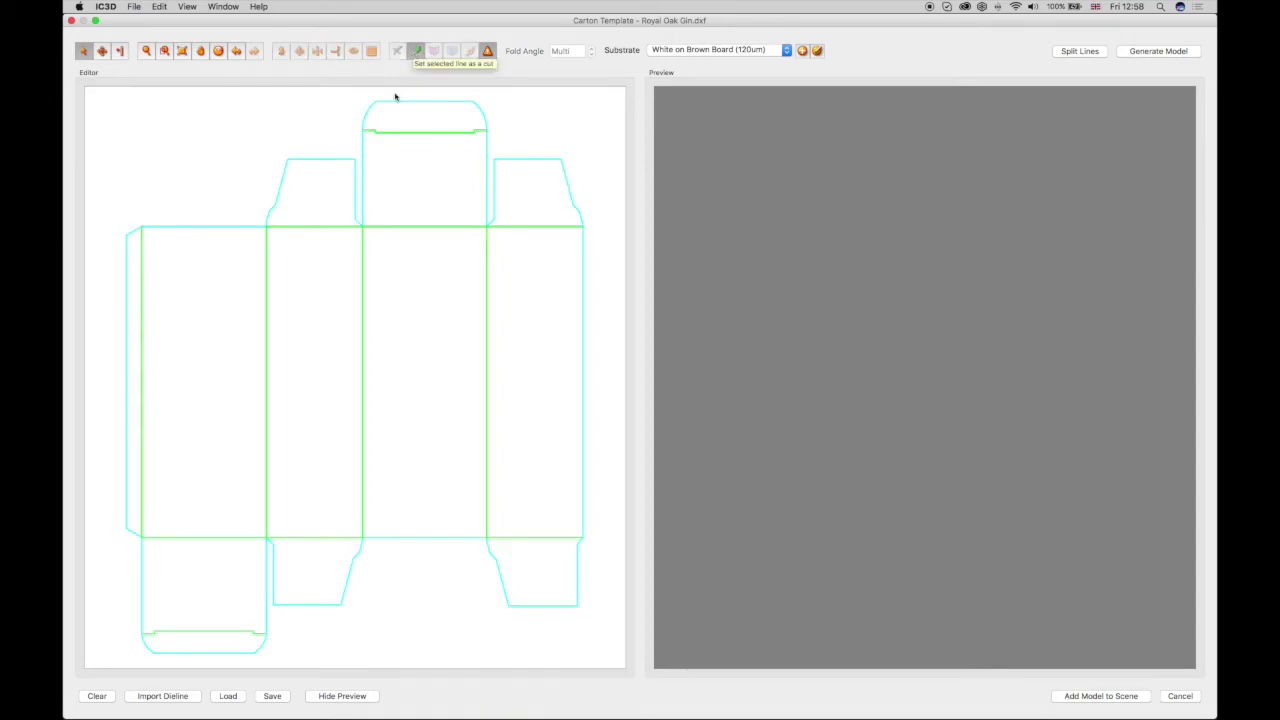
- Select all 16 panel and flap crease lines and assign them as folds
click(142, 318)
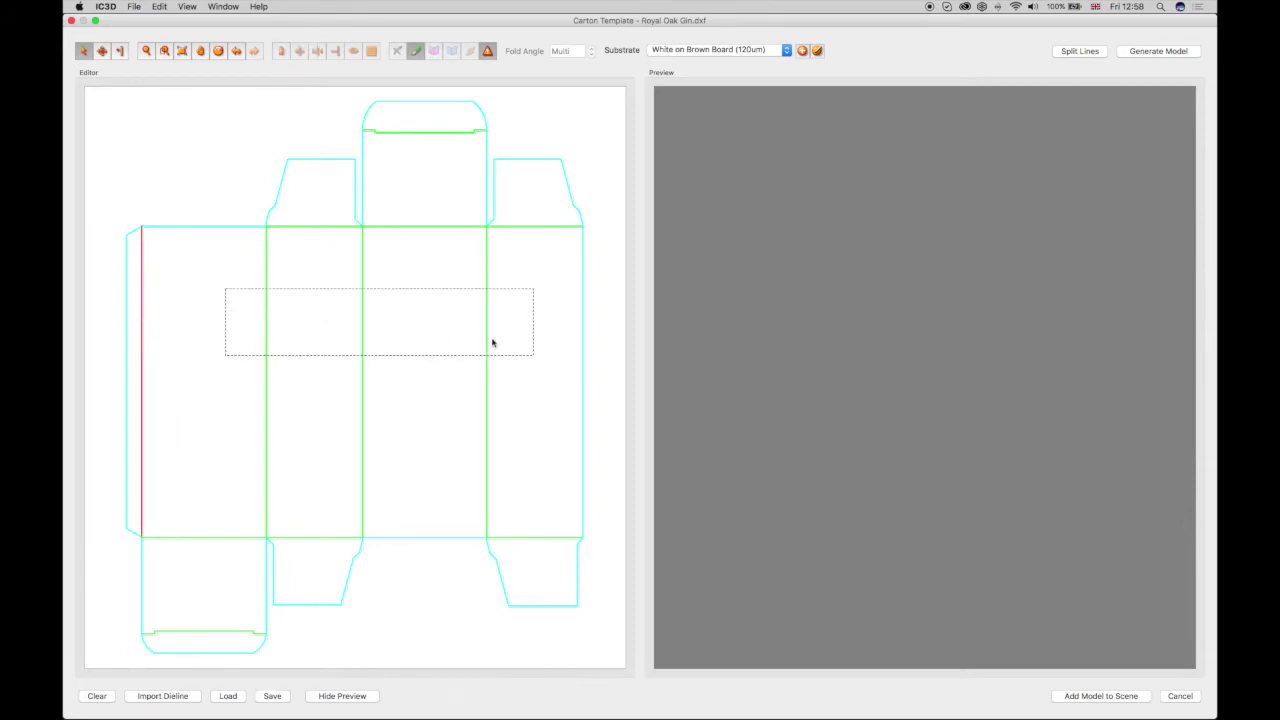
shift+drag(226, 288, 491, 343)
shift+drag(203, 491, 227, 640)
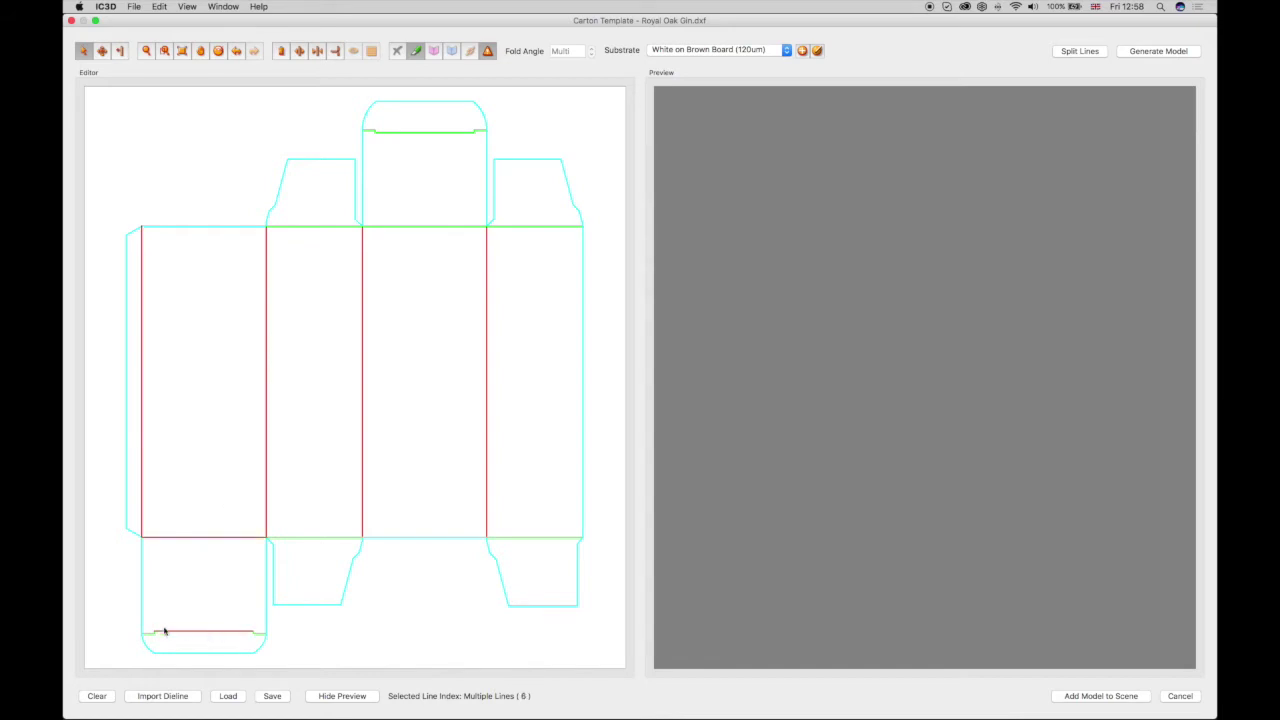
shift+click(260, 632)
shift+drag(398, 122, 430, 372)
shift+click(368, 130)
shift+click(480, 130)
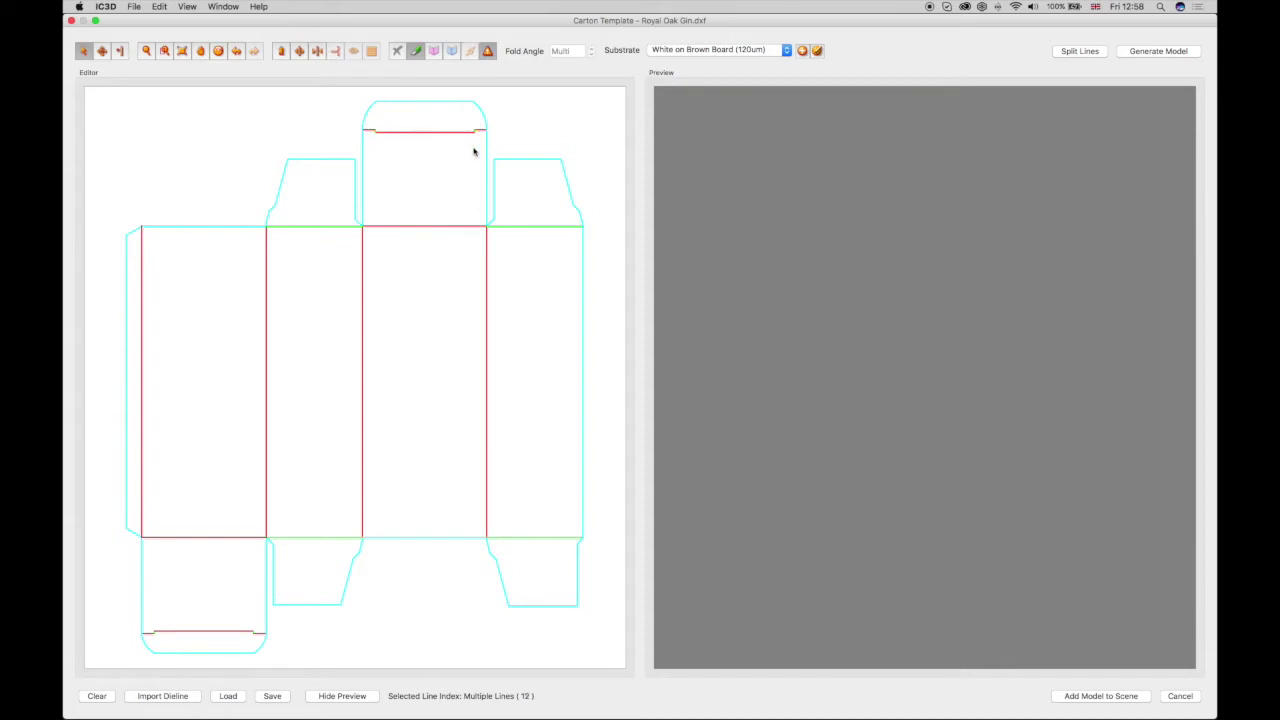
shift+drag(309, 216, 328, 526)
shift+drag(520, 206, 551, 563)
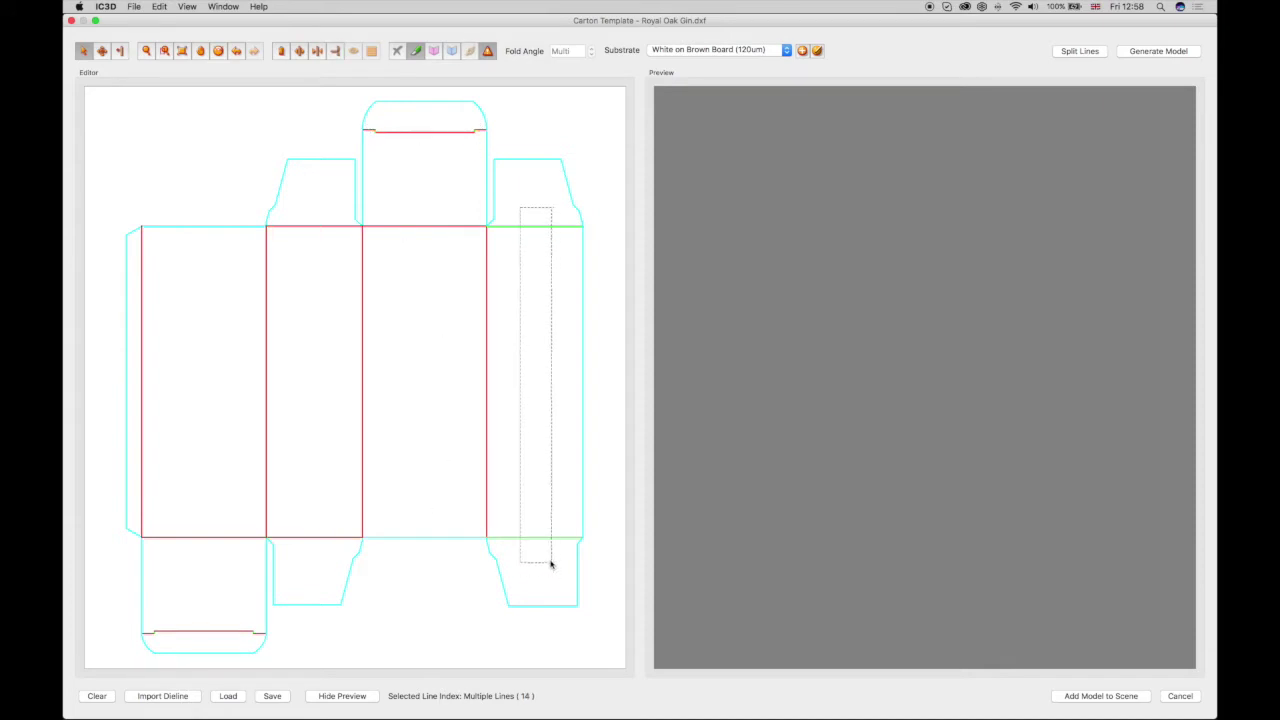
click(433, 51)
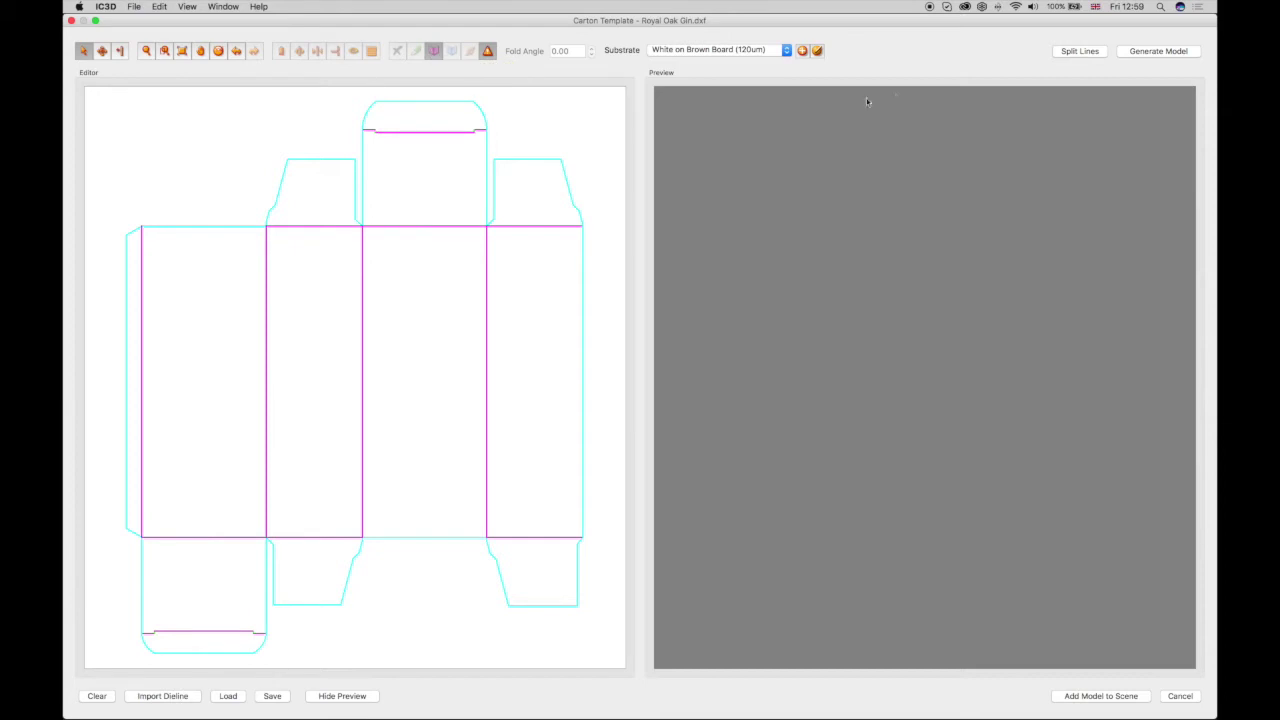
- Generate the 3D carton model and spin the preview to view its back
click(1153, 55)
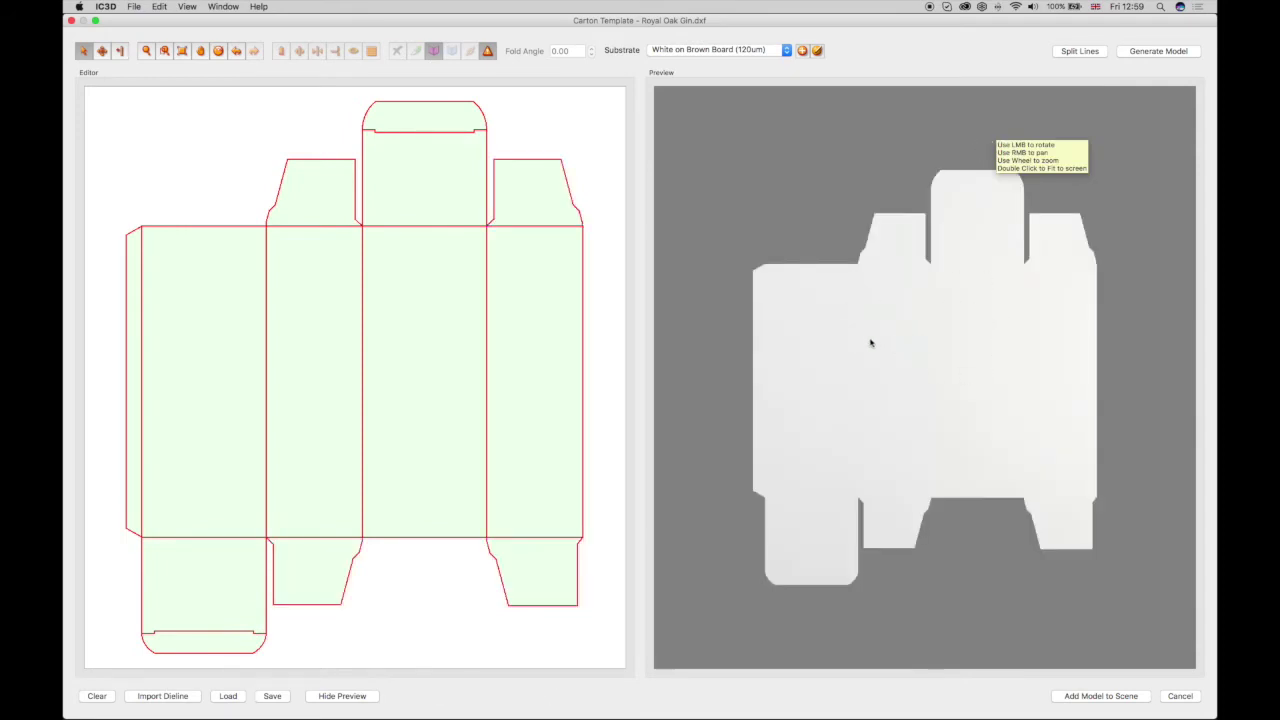
drag(897, 356, 957, 337)
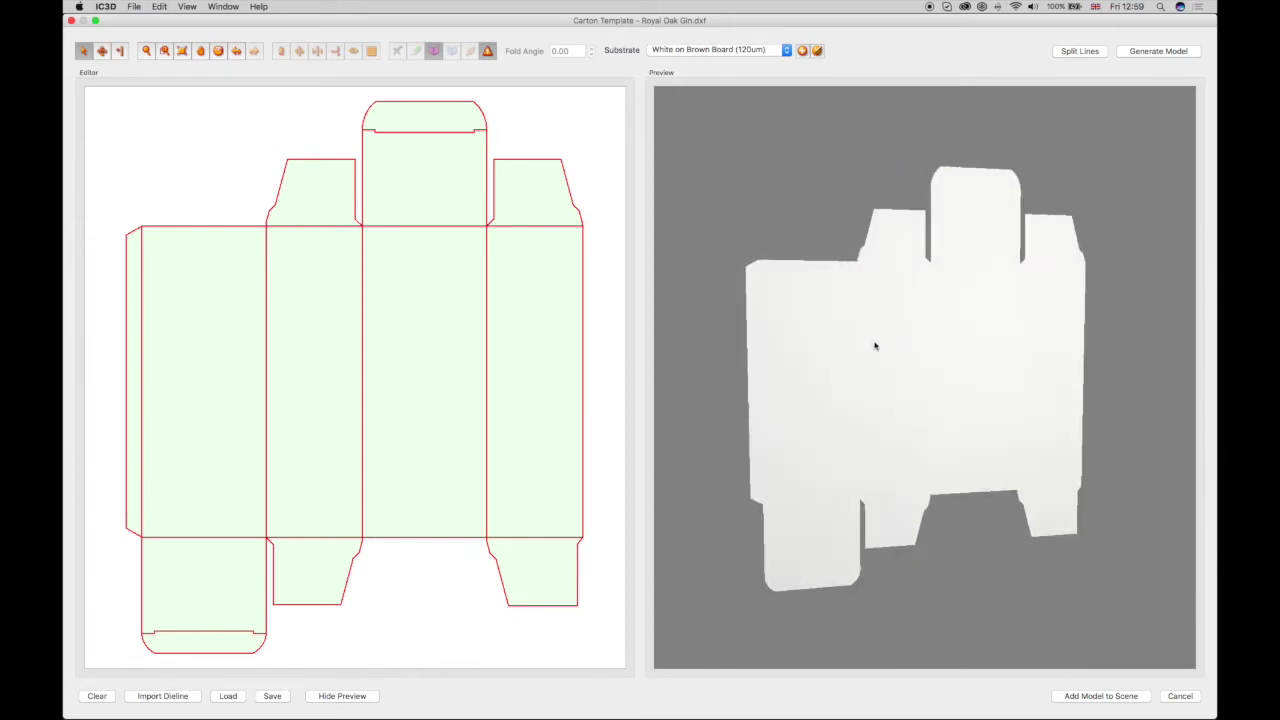
click(757, 52)
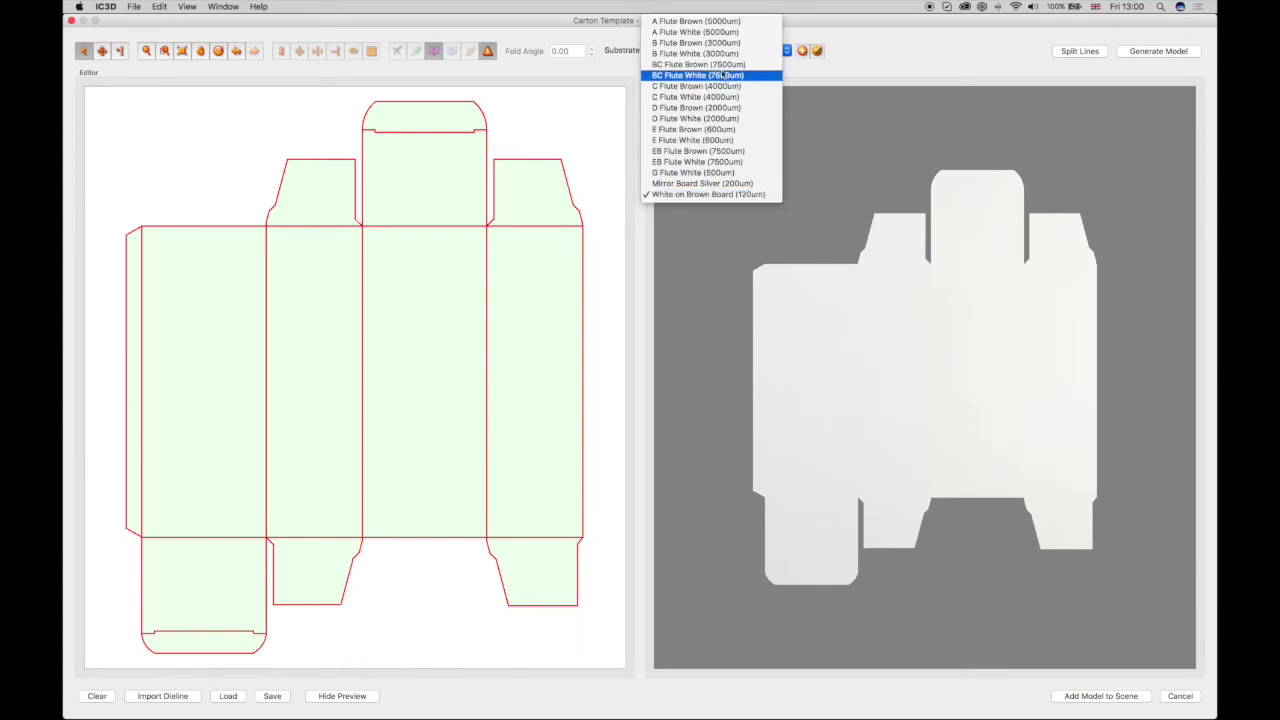
- Switch the carton substrate to BC Flute Brown (7500um) and tilt the preview to an angle
click(722, 65)
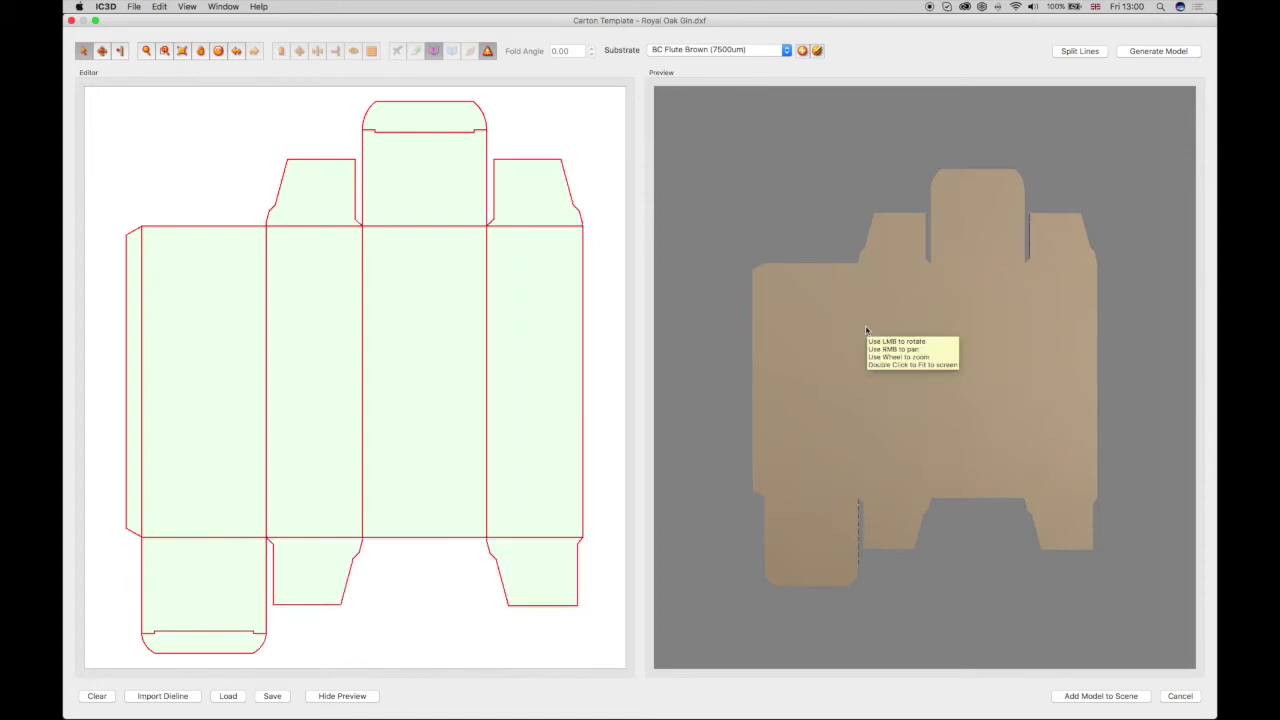
mouse_move(865, 325)
mouse_down()
mouse_move(887, 335)
mouse_move(857, 321)
mouse_up()
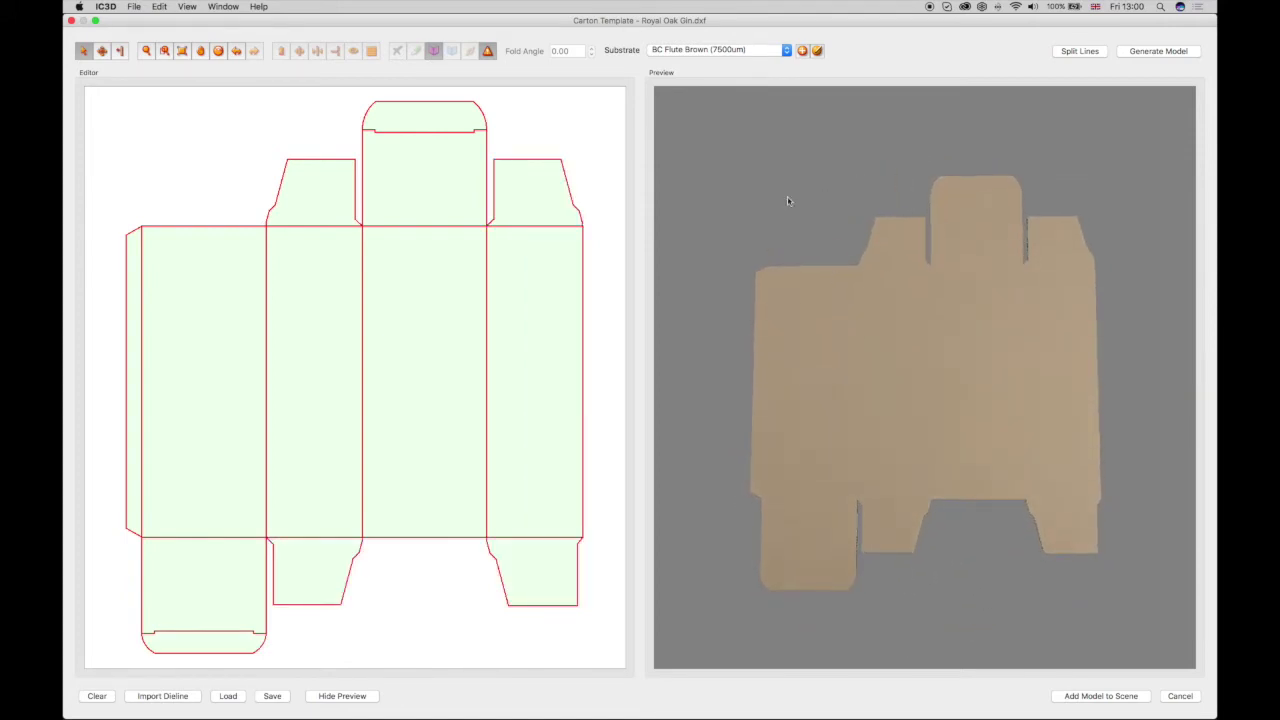
click(804, 51)
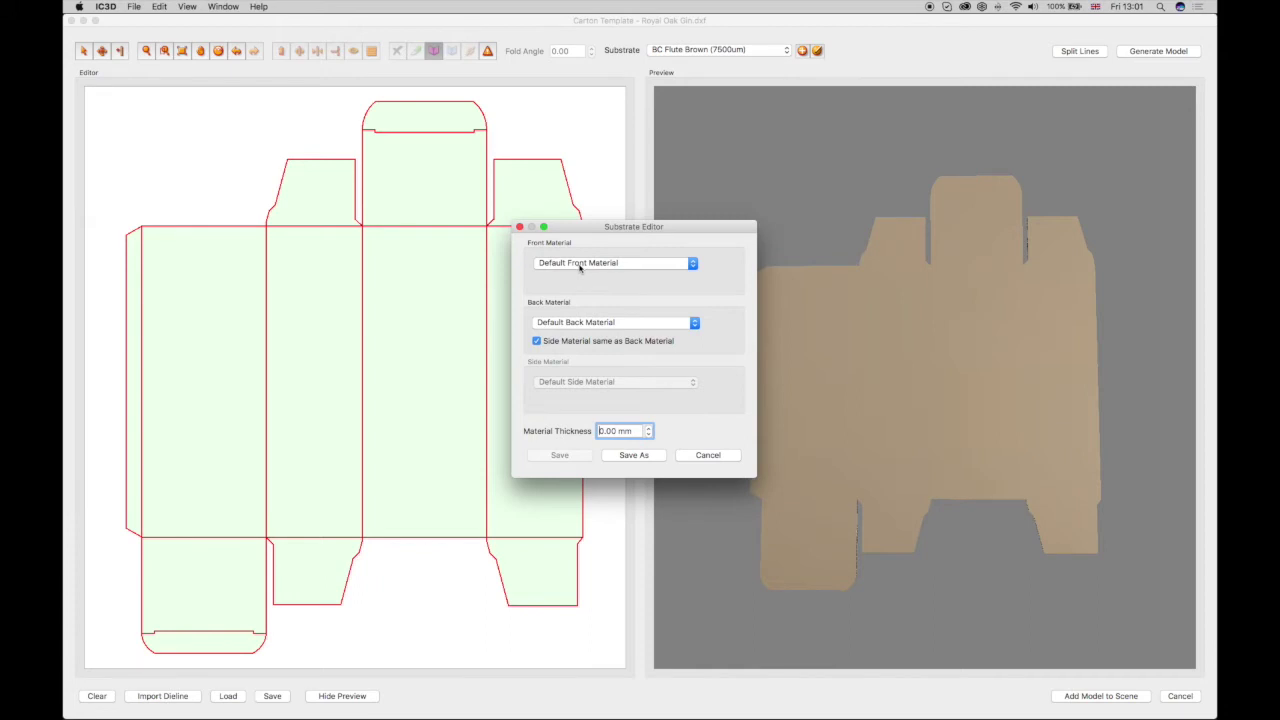
- Save a new 'Metallic Board' substrate with Metal (Silver Chrome) front material, 0.15 mm thick
click(579, 265)
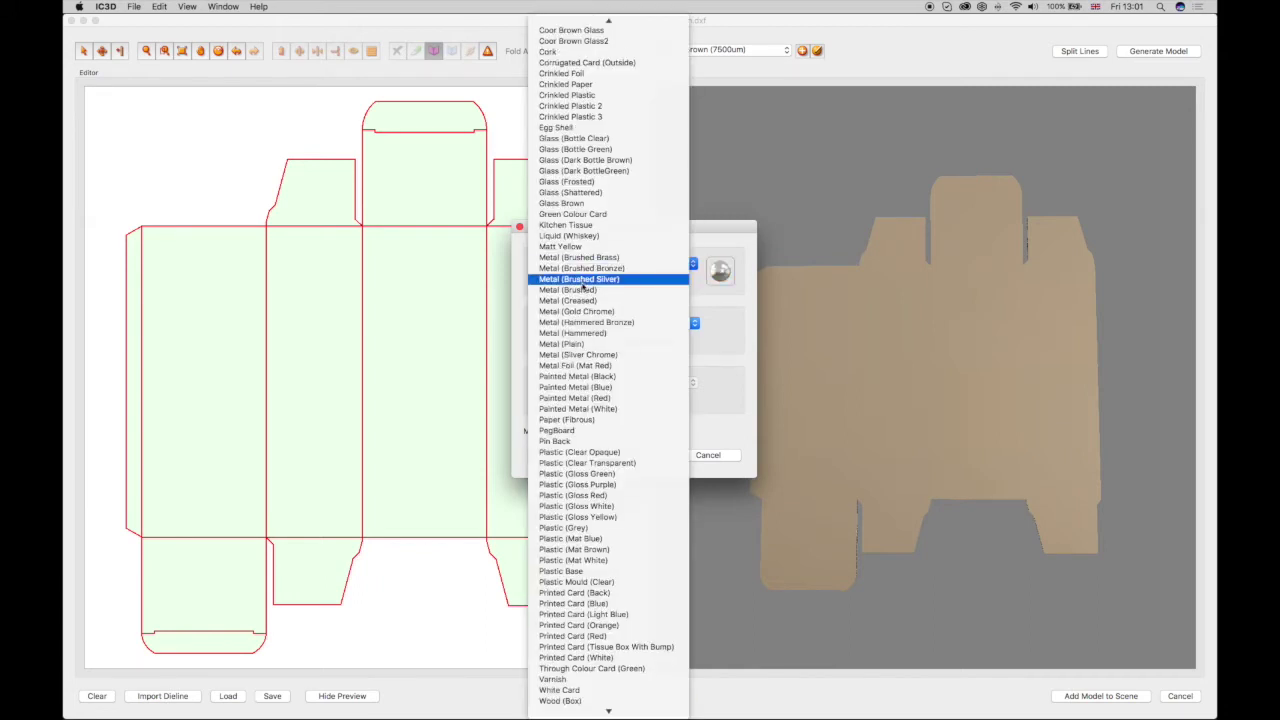
click(587, 355)
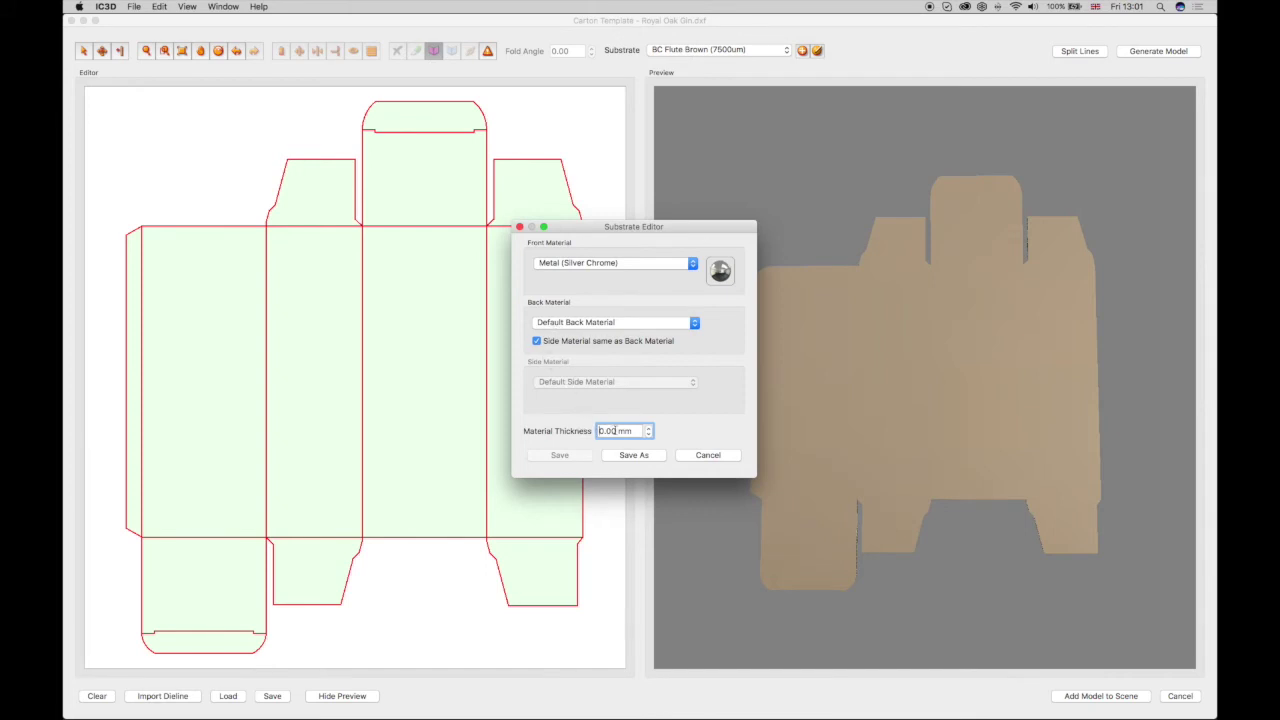
double_click(602, 430)
key(BackSpace)
click(633, 455)
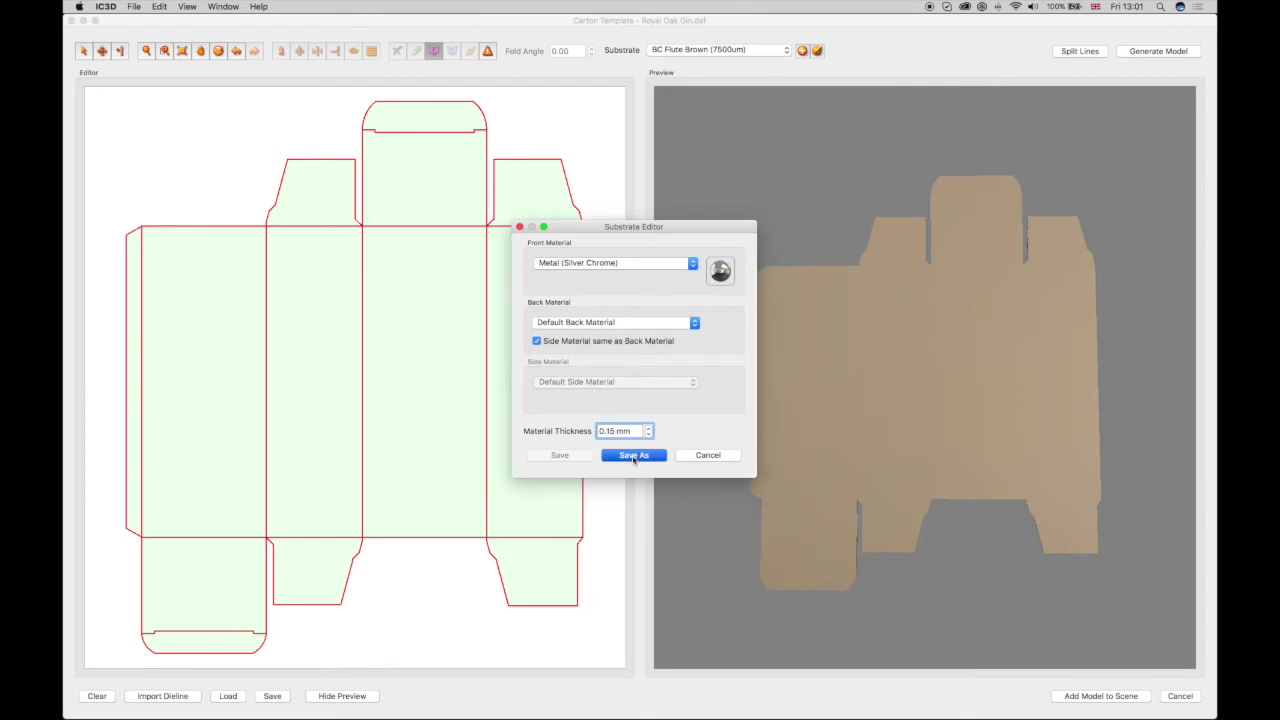
text(Metallic Board)
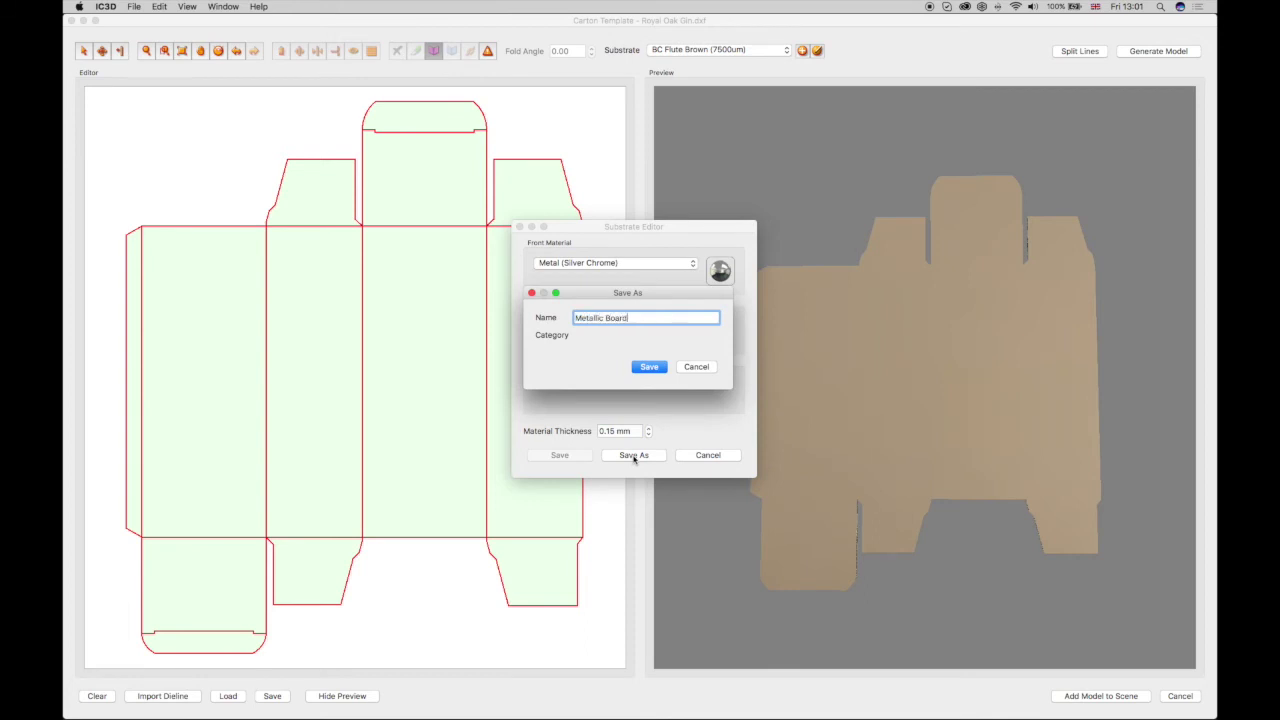
click(652, 368)
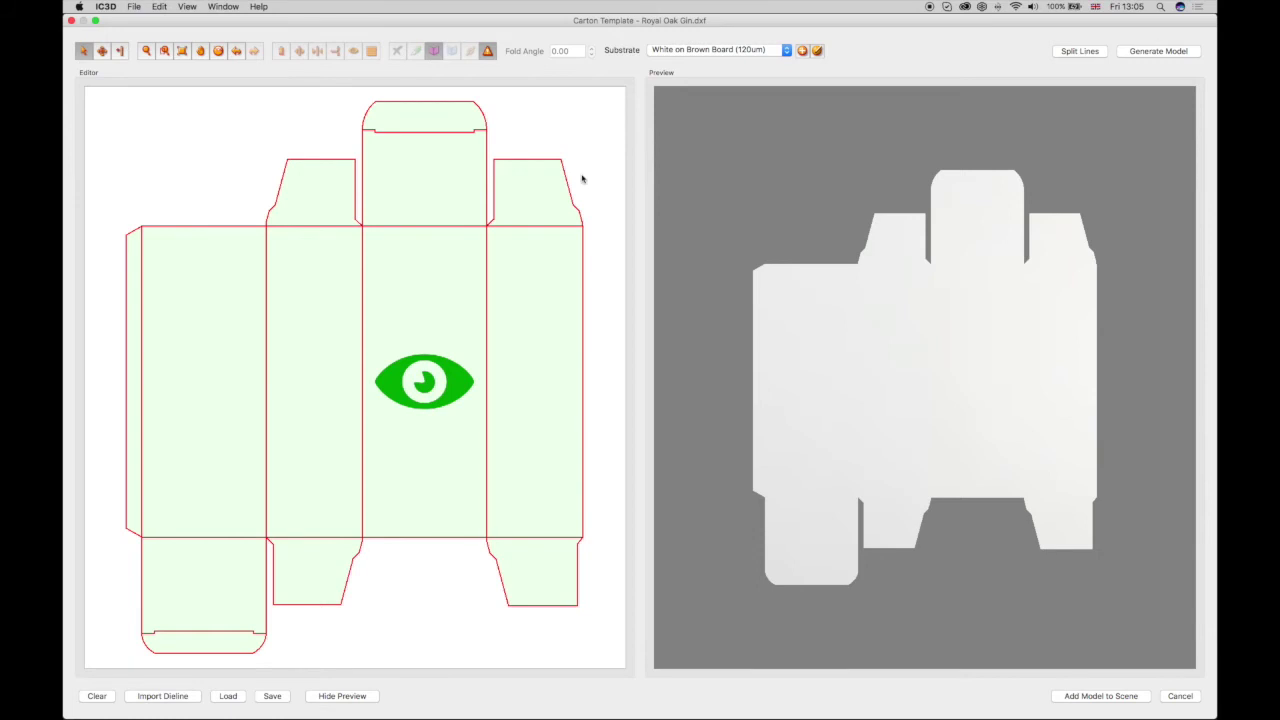
- Set all sixteen fold lines to a 90° fold angle and tilt the preview to inspect the box
click(582, 179)
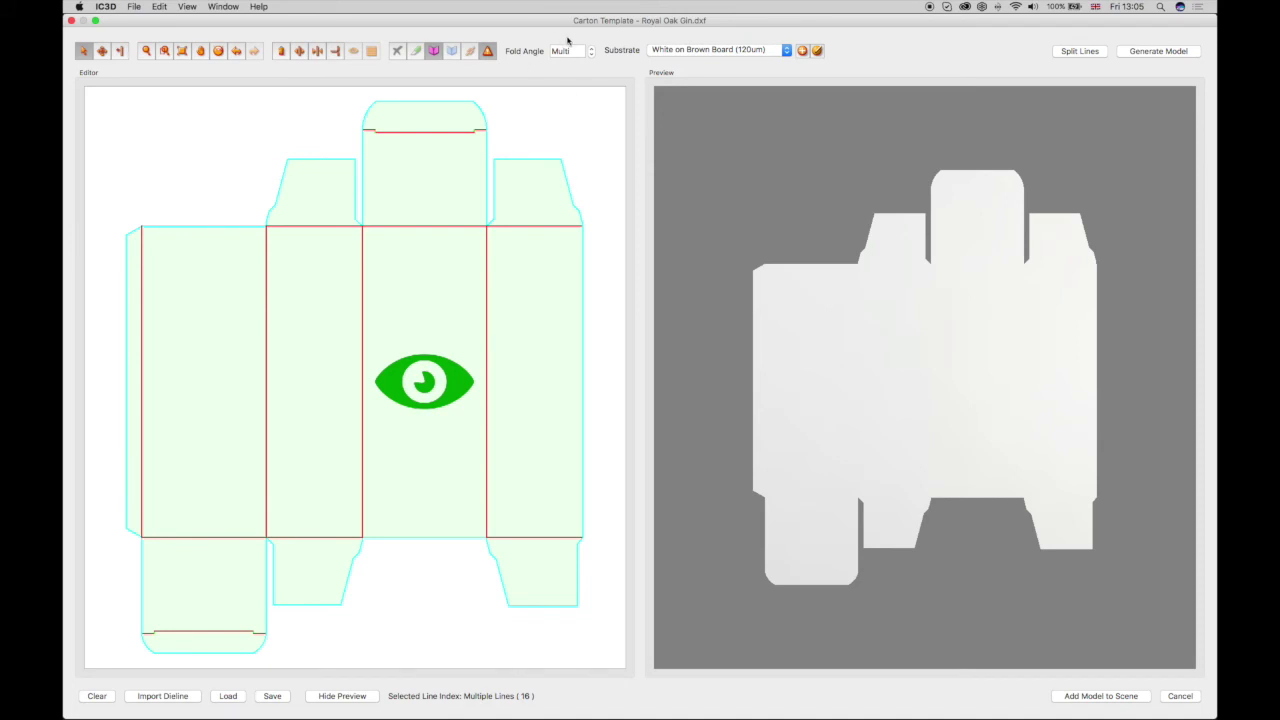
drag(574, 55, 544, 50)
text(90)
key(Return)
mouse_move(880, 170)
mouse_down()
mouse_move(886, 231)
mouse_move(923, 237)
mouse_move(965, 218)
mouse_move(951, 191)
mouse_move(906, 191)
mouse_move(874, 211)
mouse_move(900, 217)
mouse_up()
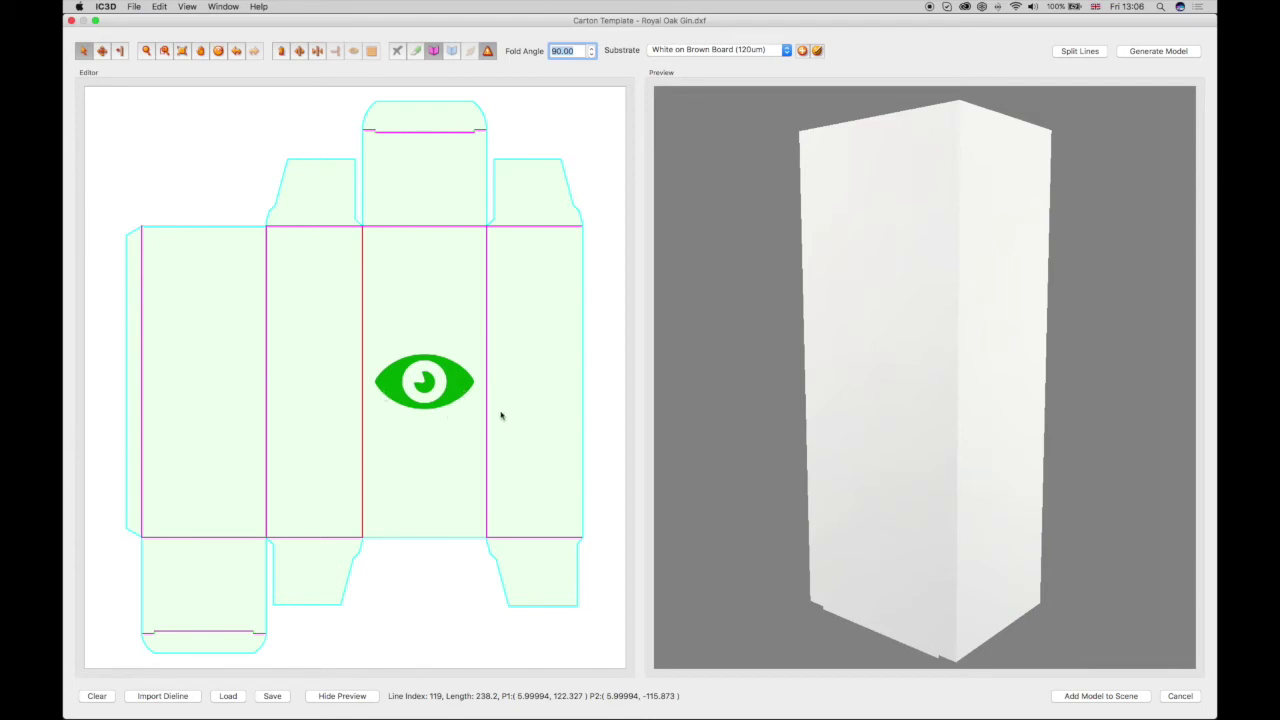
click(531, 410)
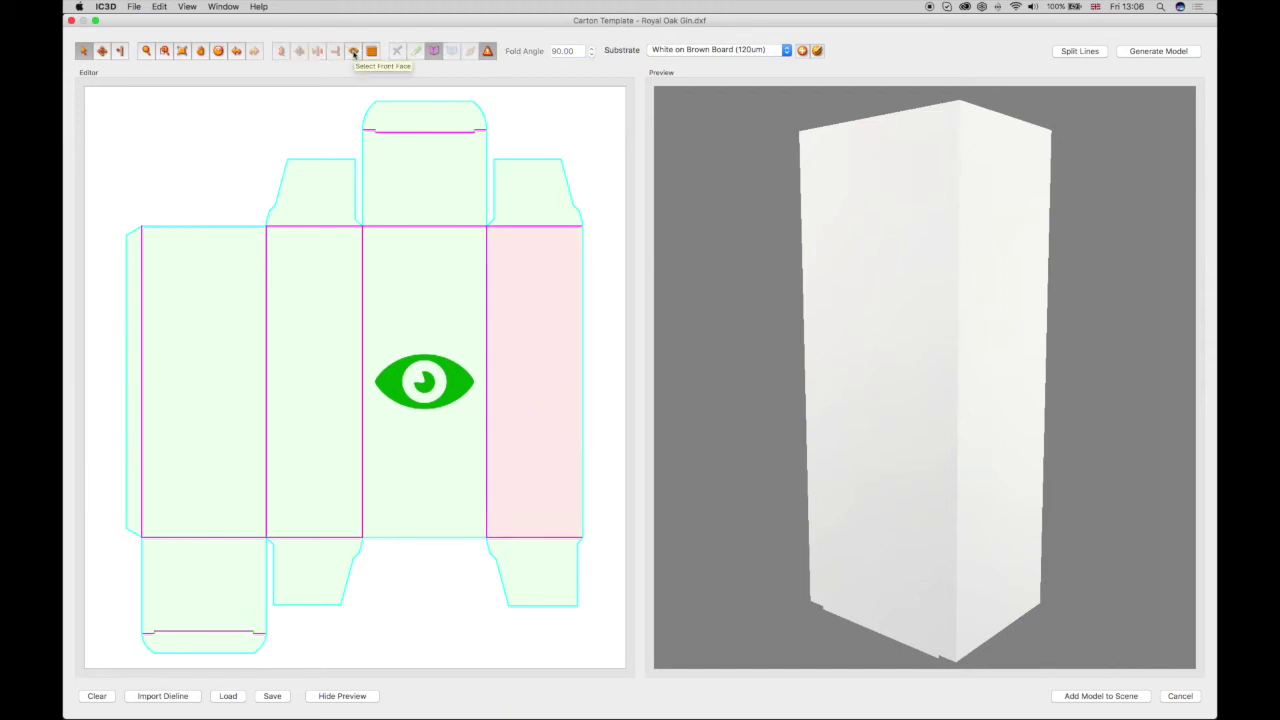
- Make the centre dieline panel the carton's front face and regenerate the fold
click(353, 52)
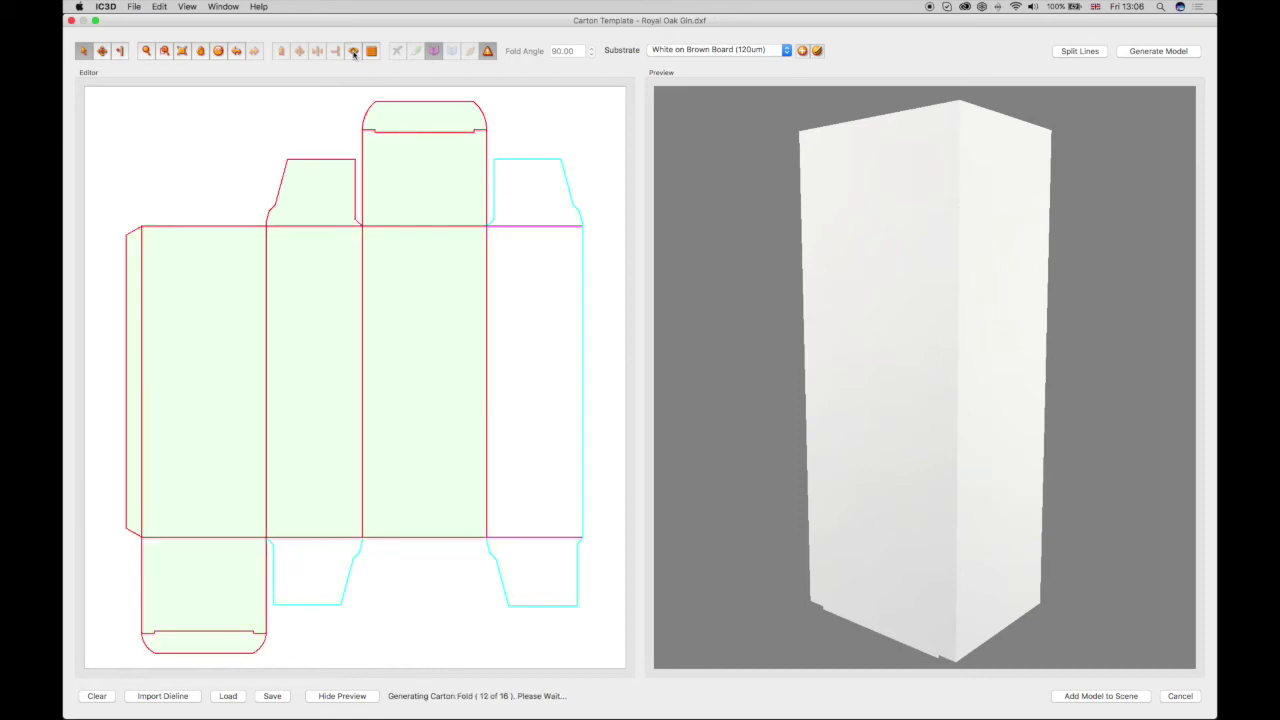
click(418, 302)
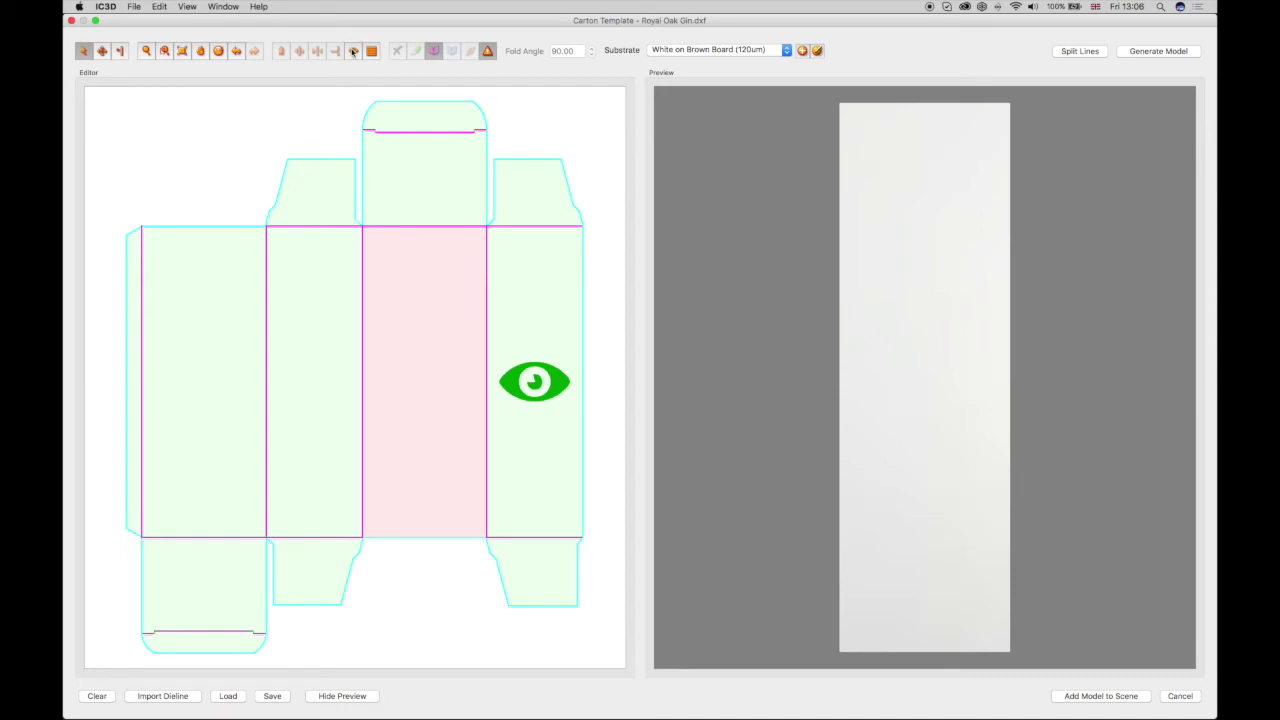
click(353, 52)
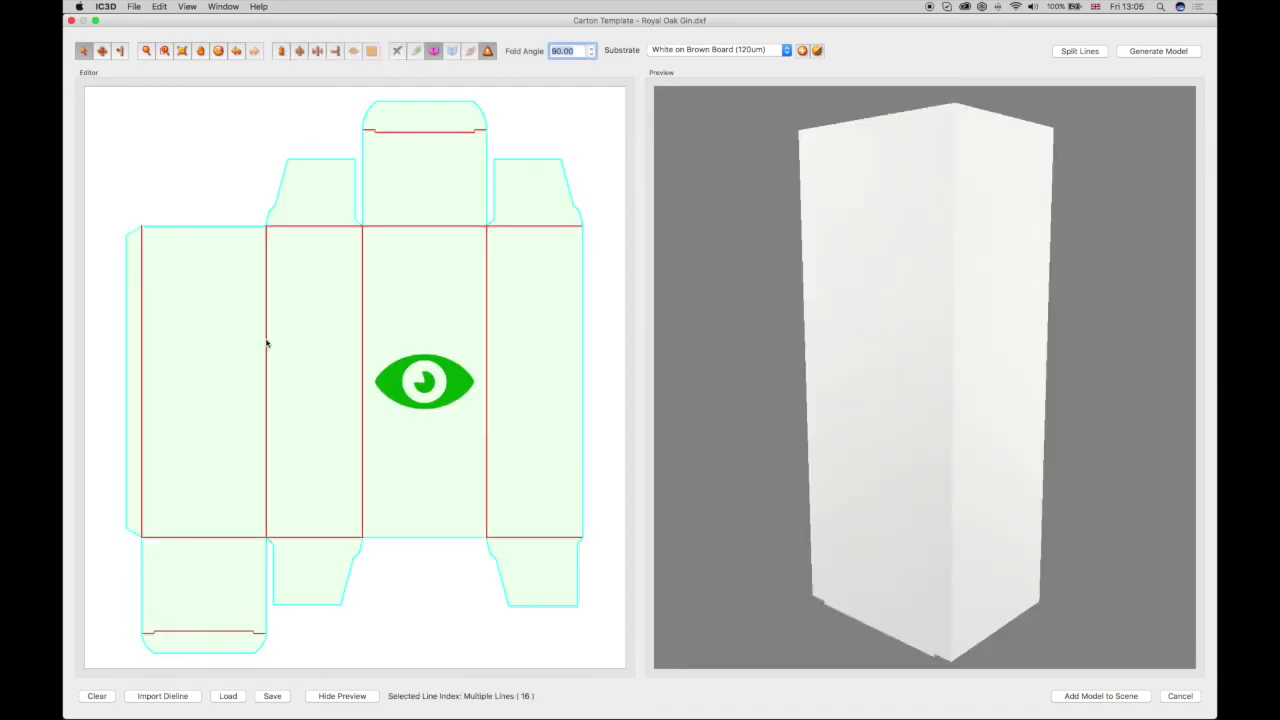
- Lower one vertical fold line's angle to 70° and rotate the preview to see the open side
click(362, 321)
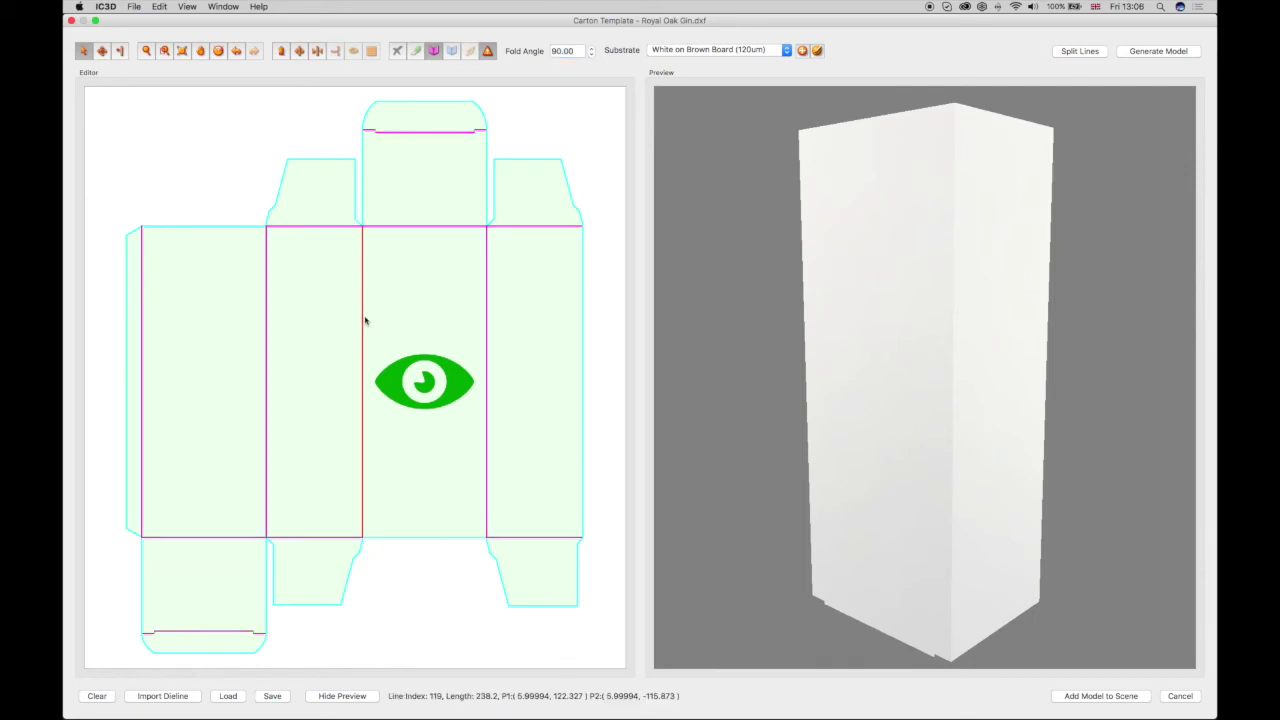
click(591, 55)
click(591, 55)
click(591, 55)
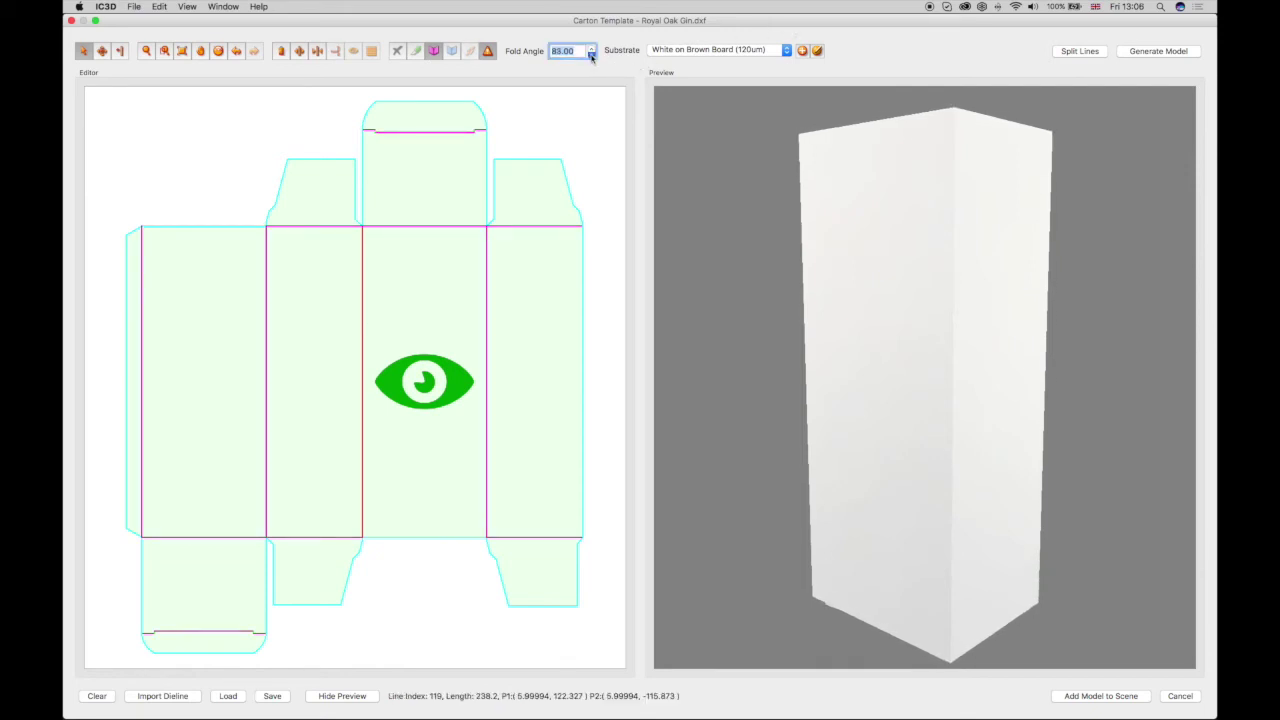
click(591, 55)
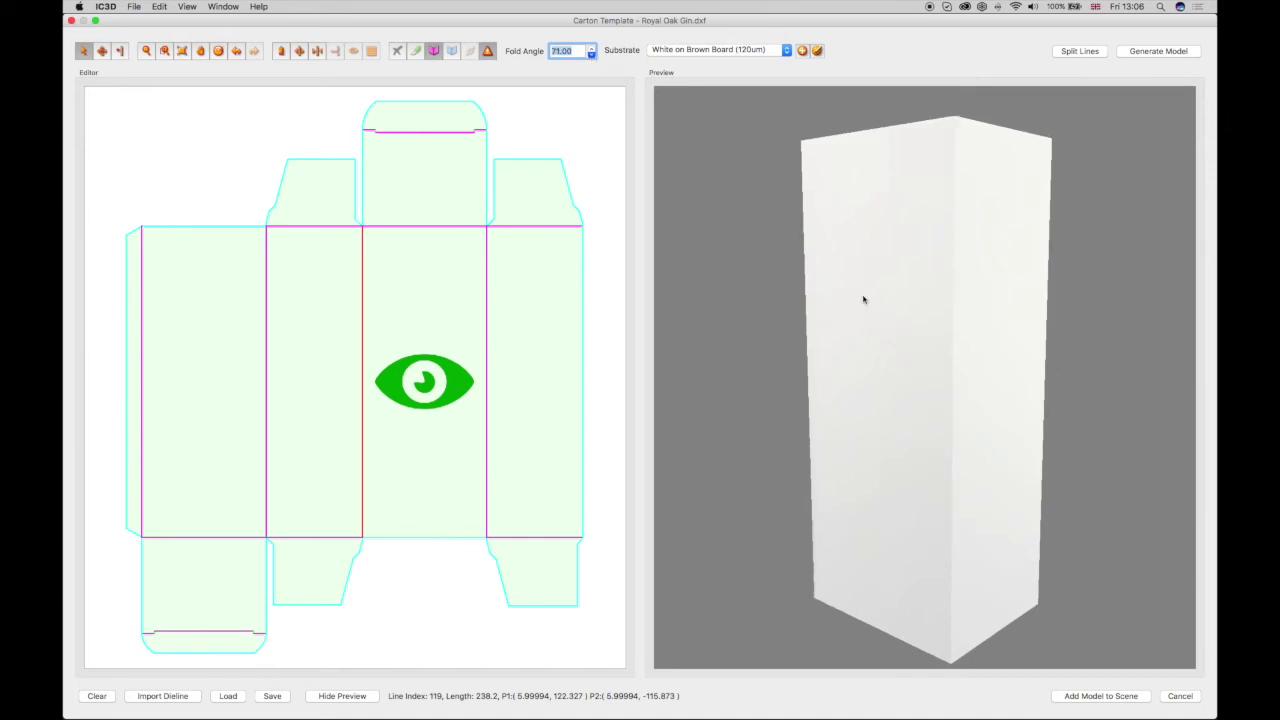
drag(919, 316, 1044, 316)
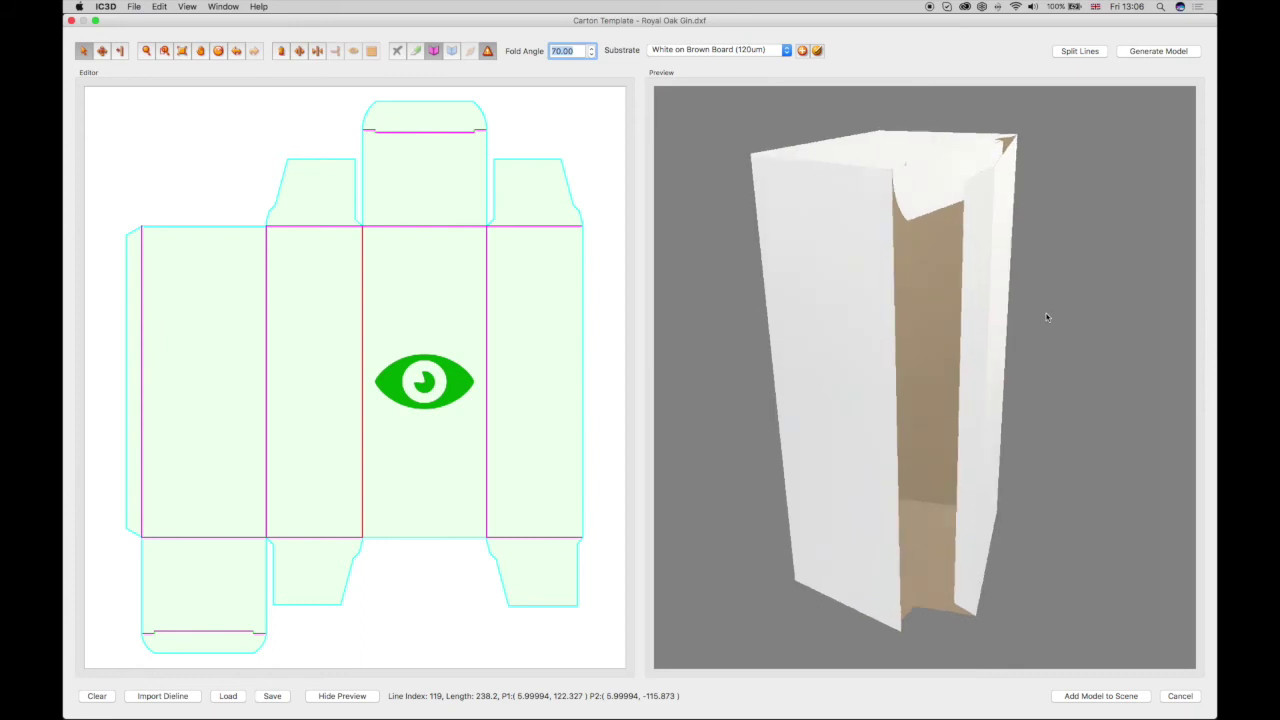
- Try fold angles of 62°, 53° and 60°, then set the angle back to 90°
click(591, 56)
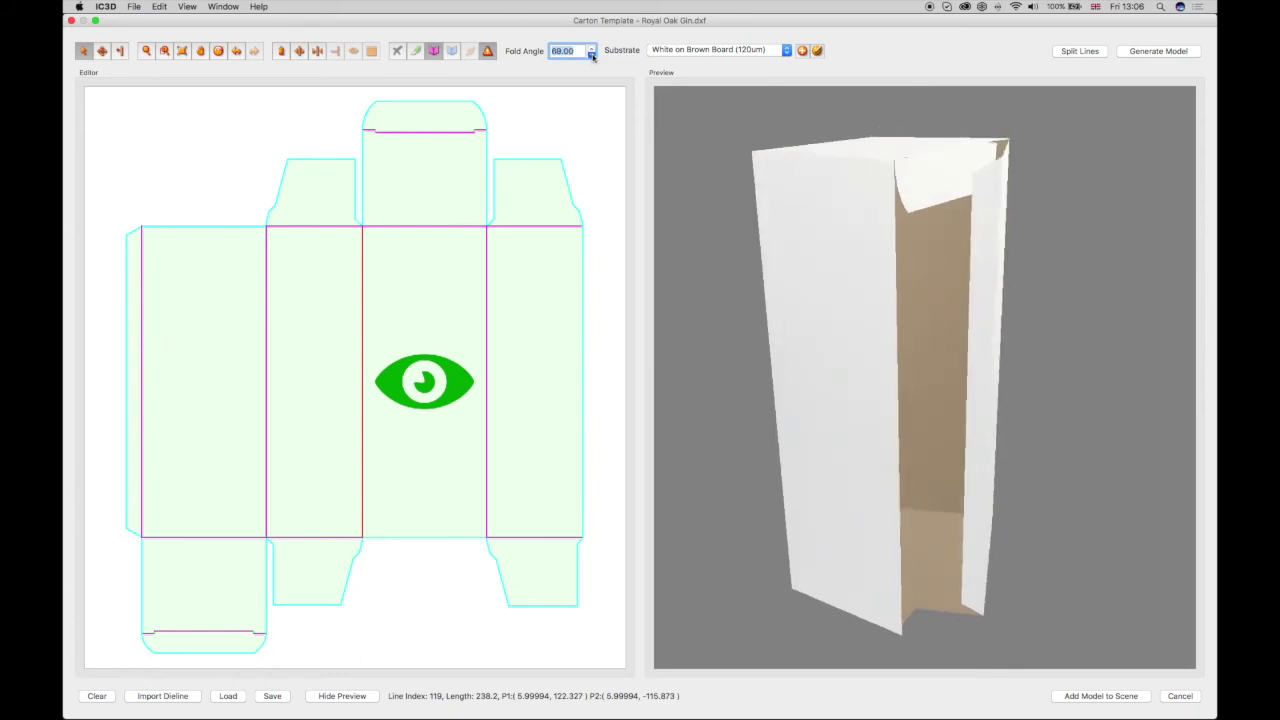
click(591, 56)
click(591, 56)
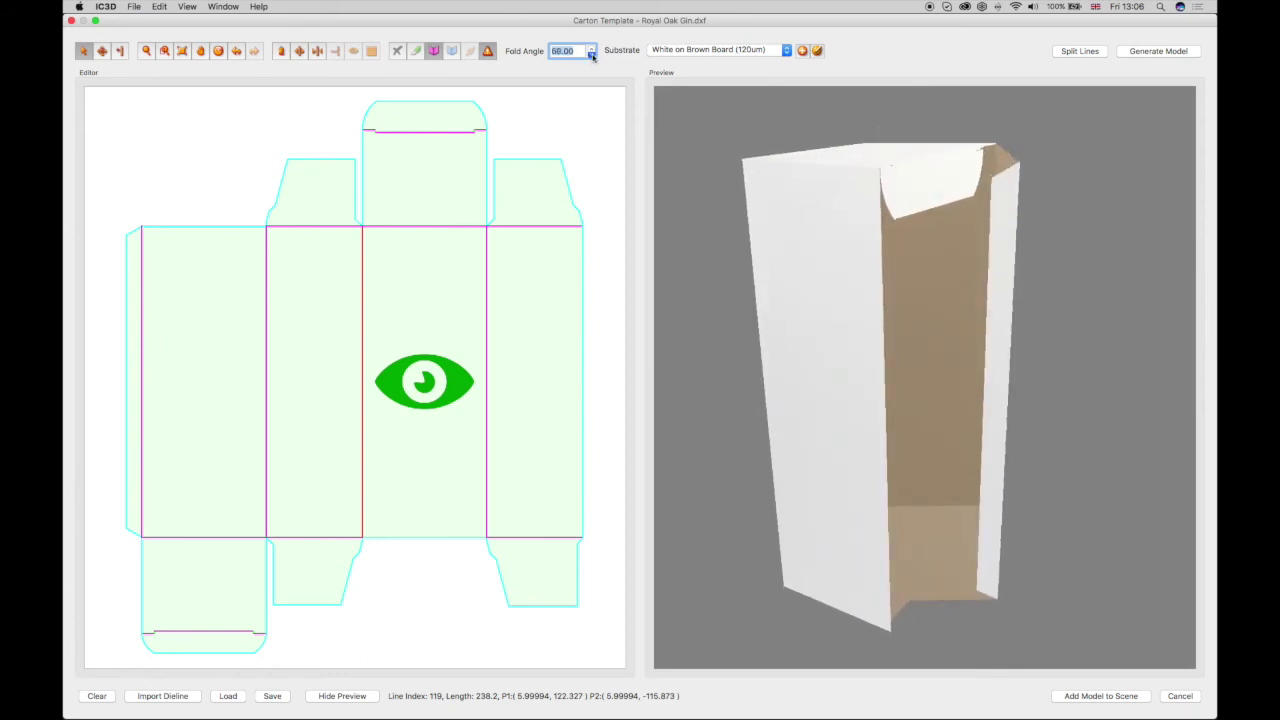
click(592, 48)
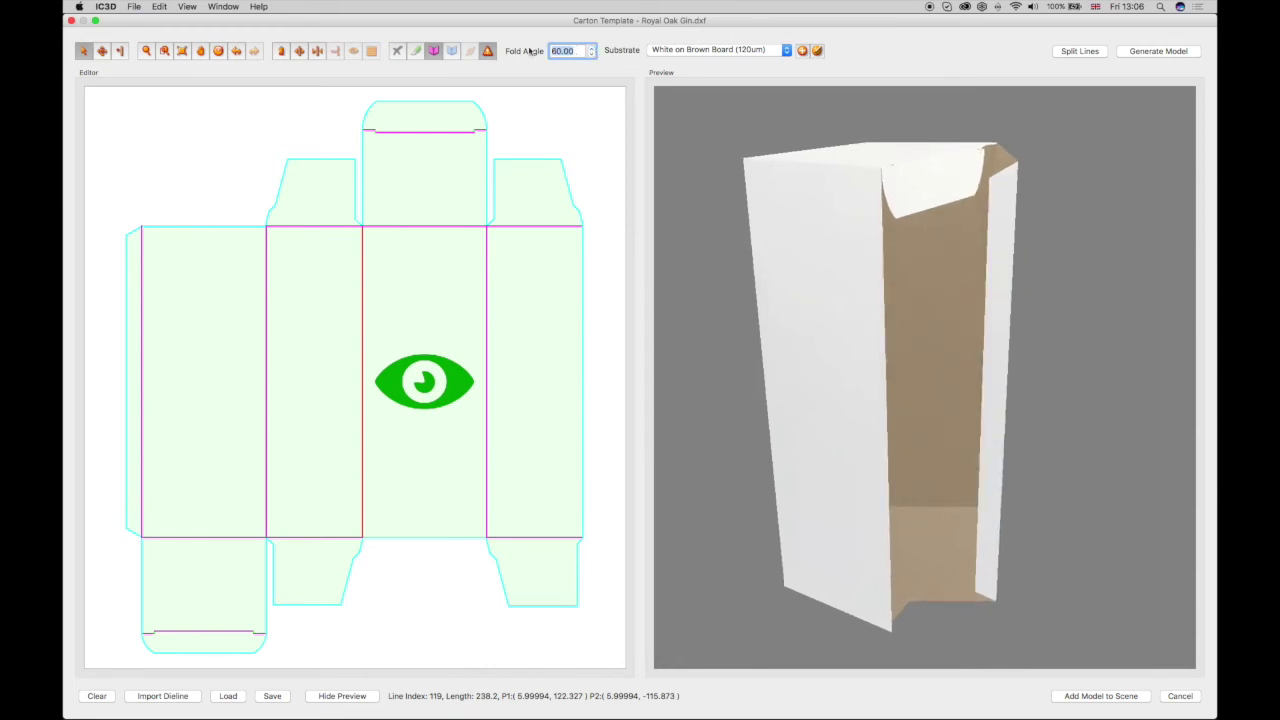
text(90)
key(Return)
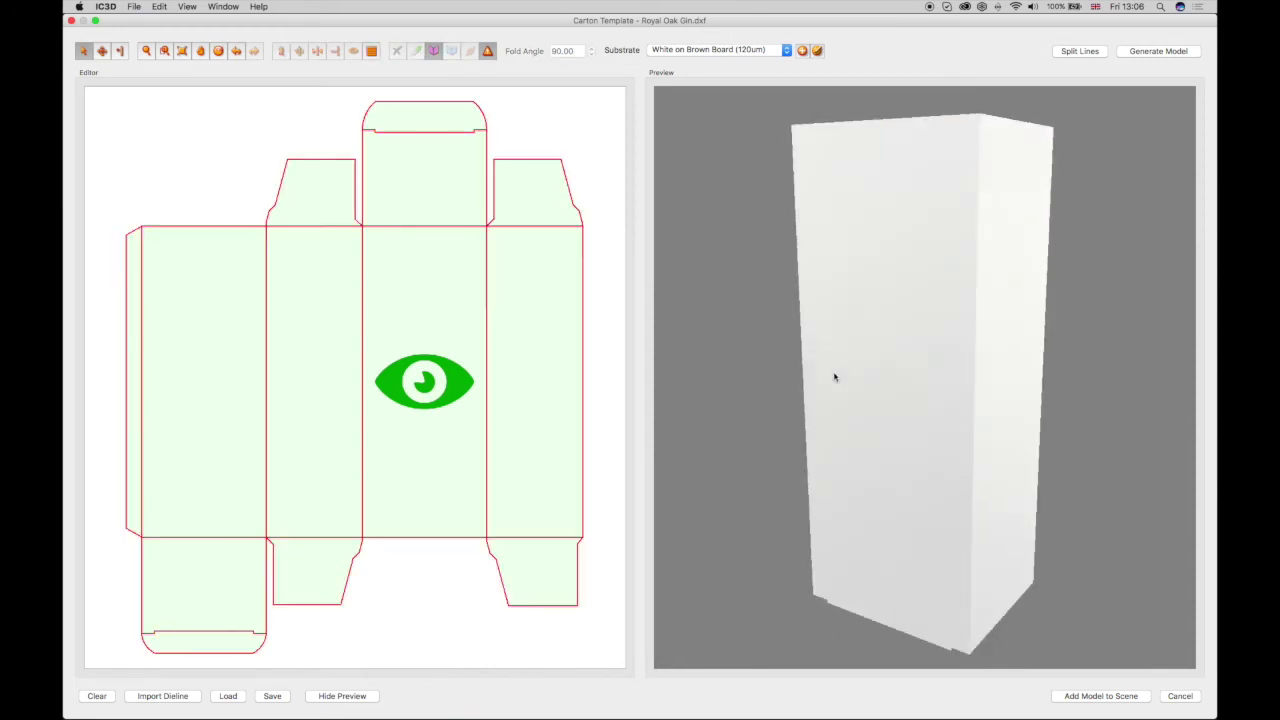
- Add the folded carton to the 3D scene and select it to list its per-face fold angles
click(1080, 696)
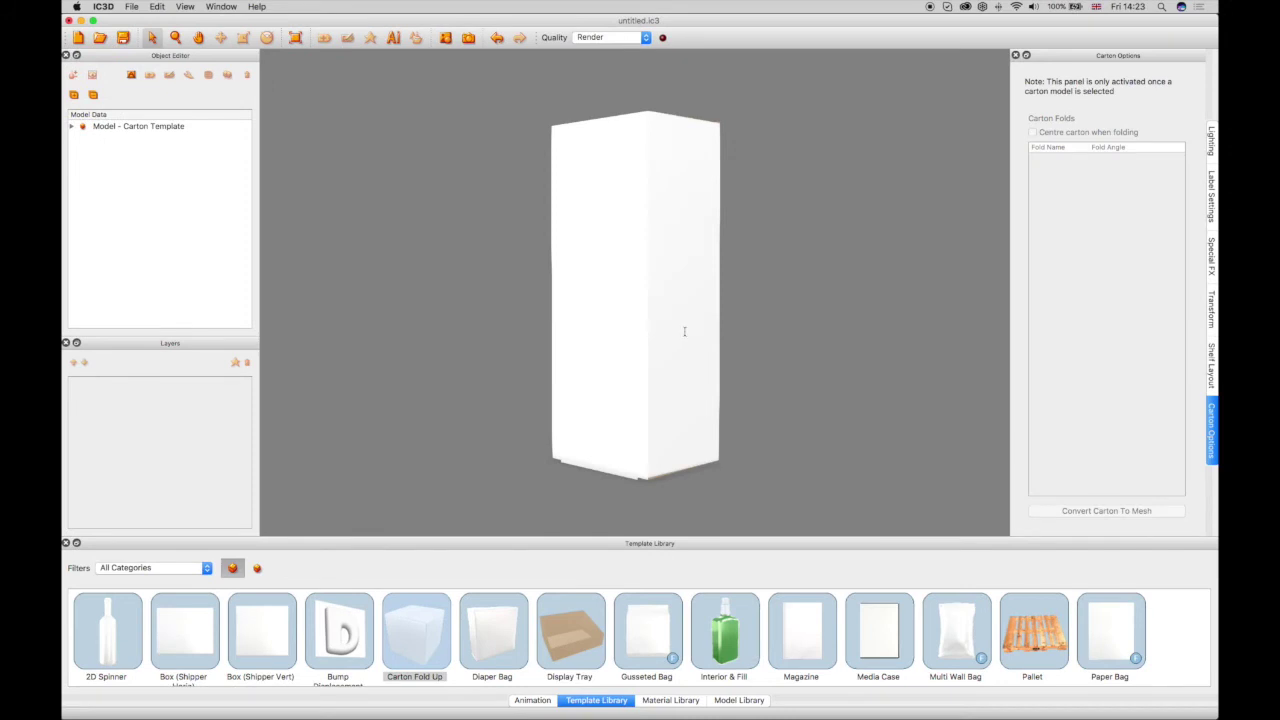
click(684, 331)
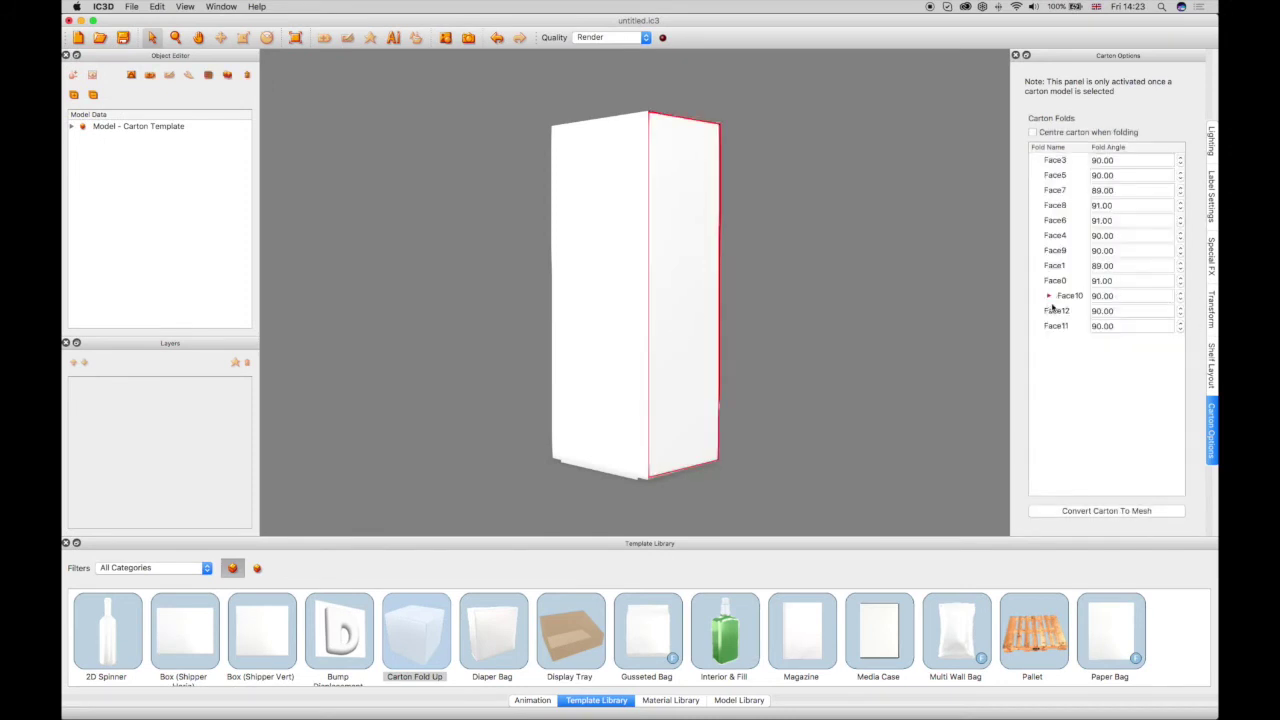
- Open the Face10 and Face6 flaps slightly, then revert Face6 to 91° and close the carton
click(1181, 294)
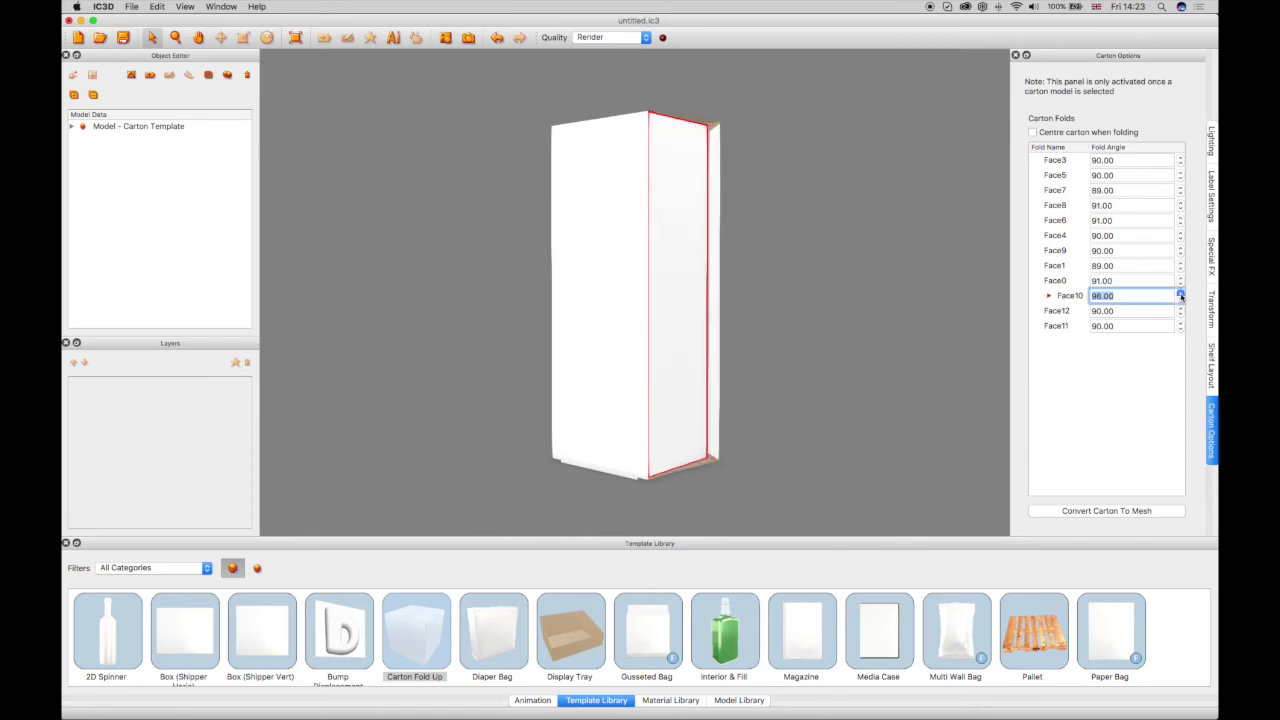
drag(1181, 294, 1181, 296)
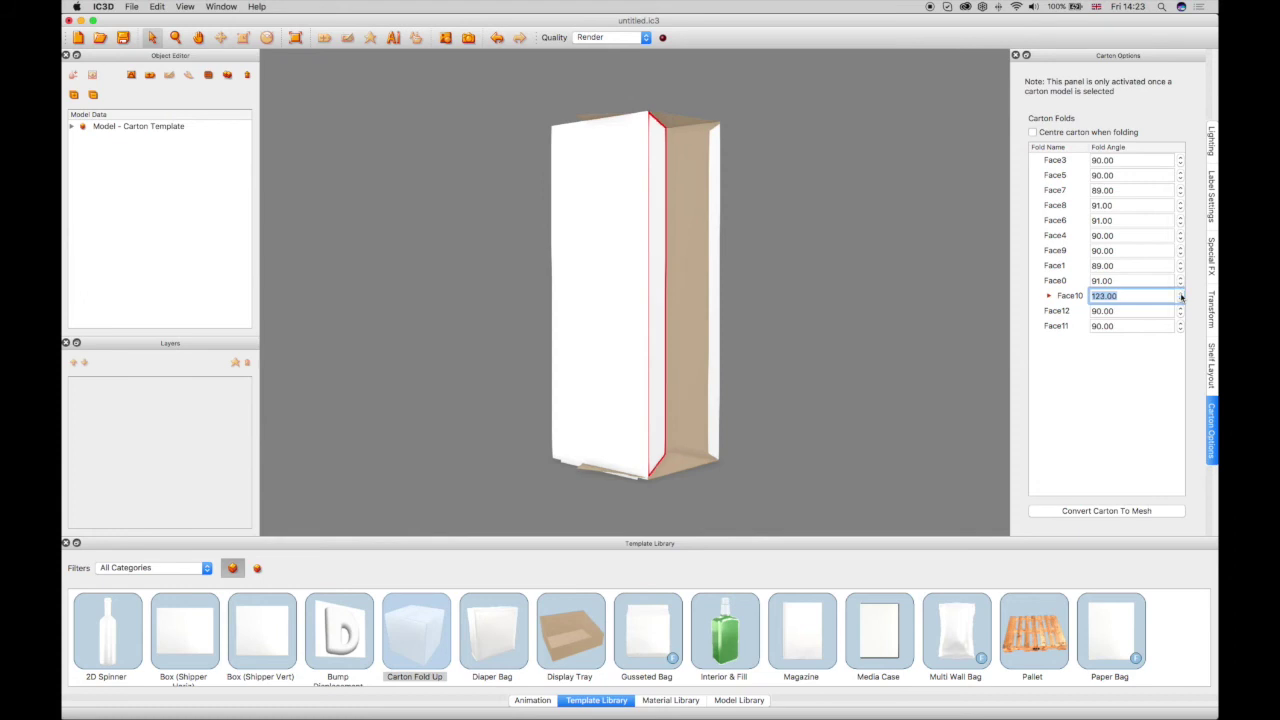
click(712, 327)
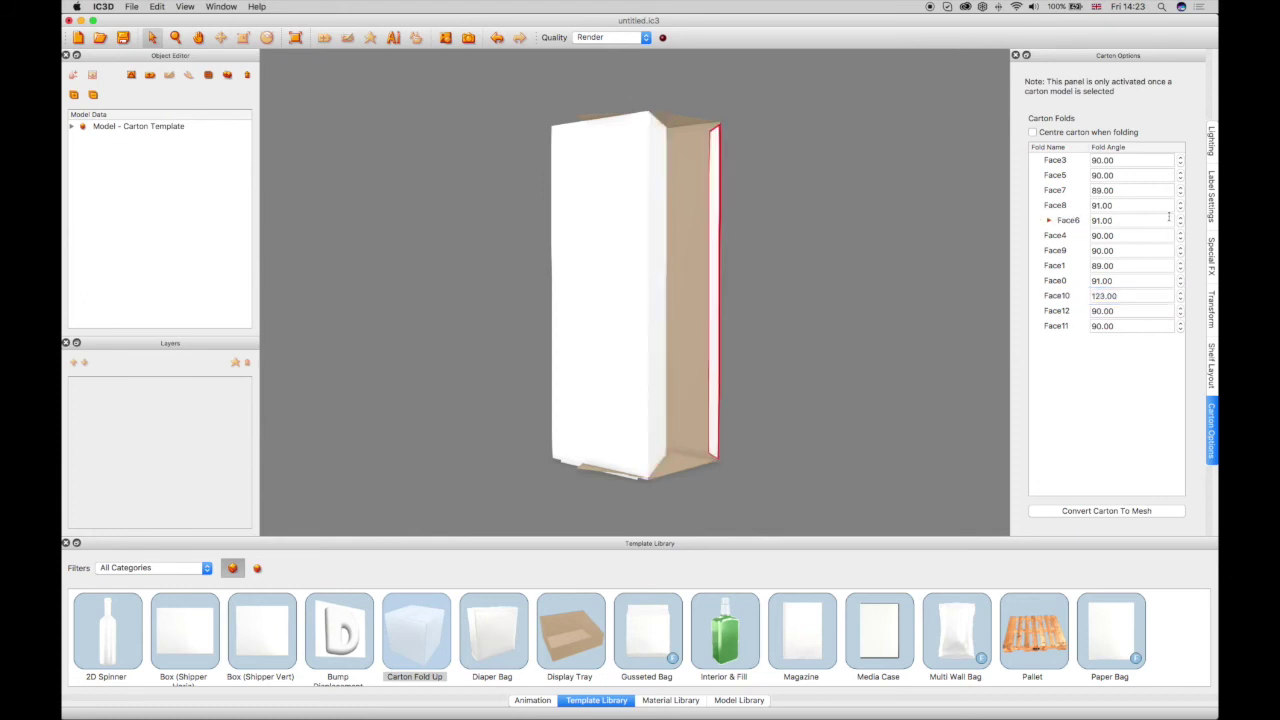
drag(1180, 220, 1182, 227)
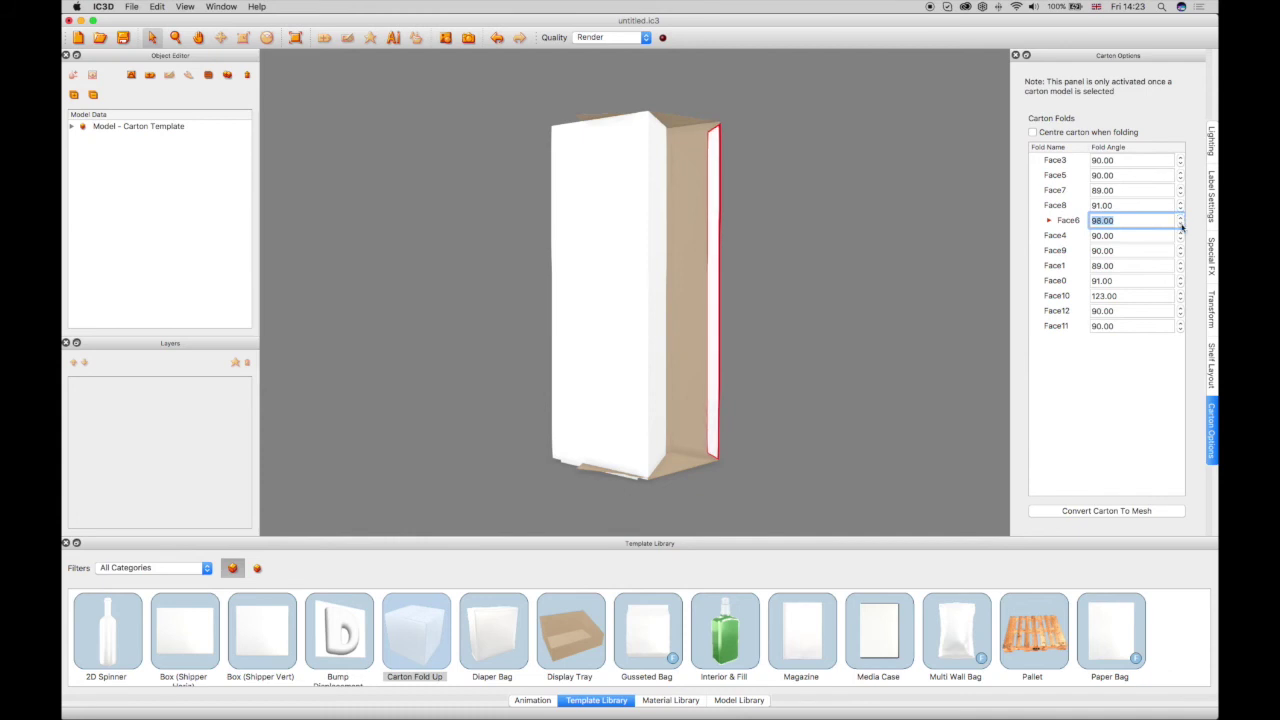
click(1181, 225)
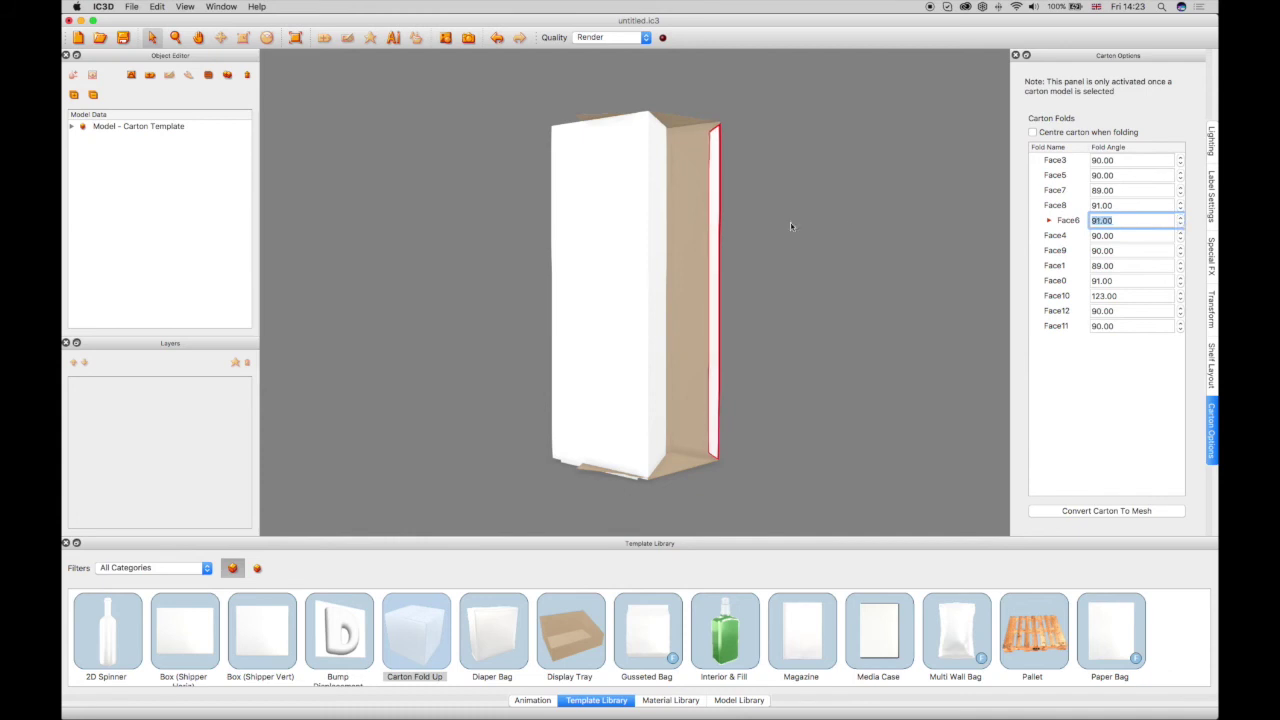
click(654, 237)
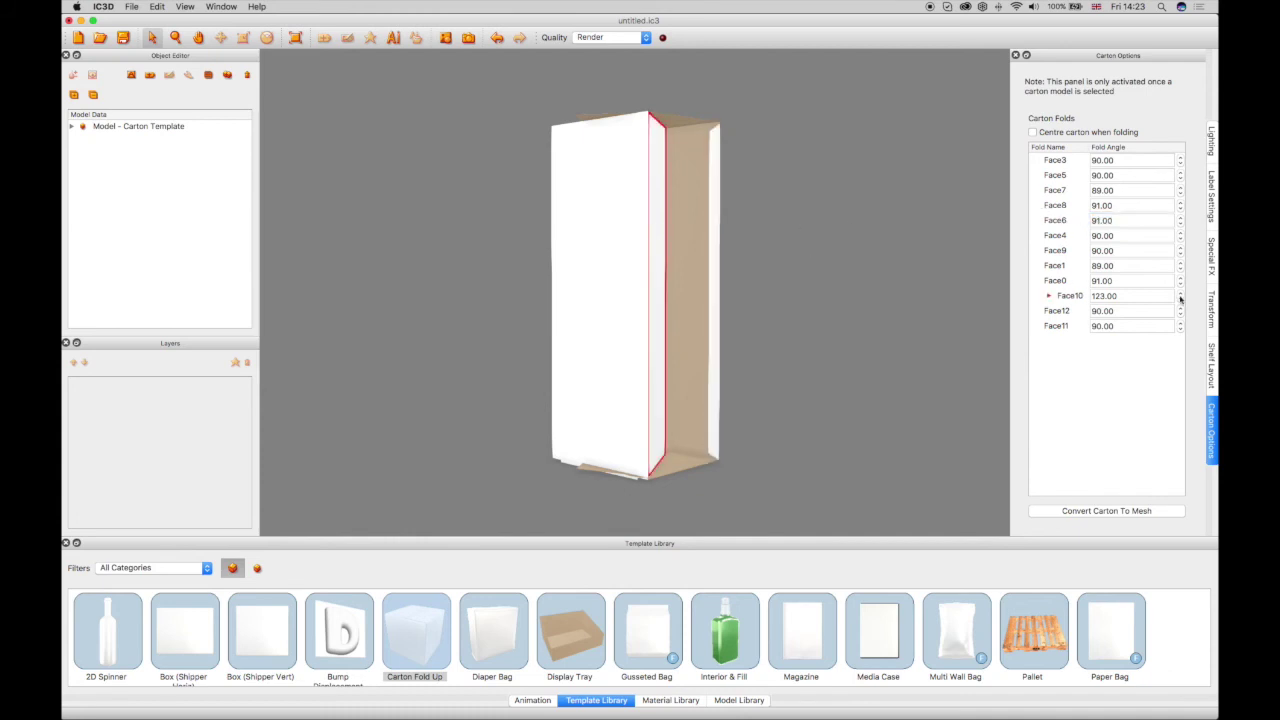
key(Return)
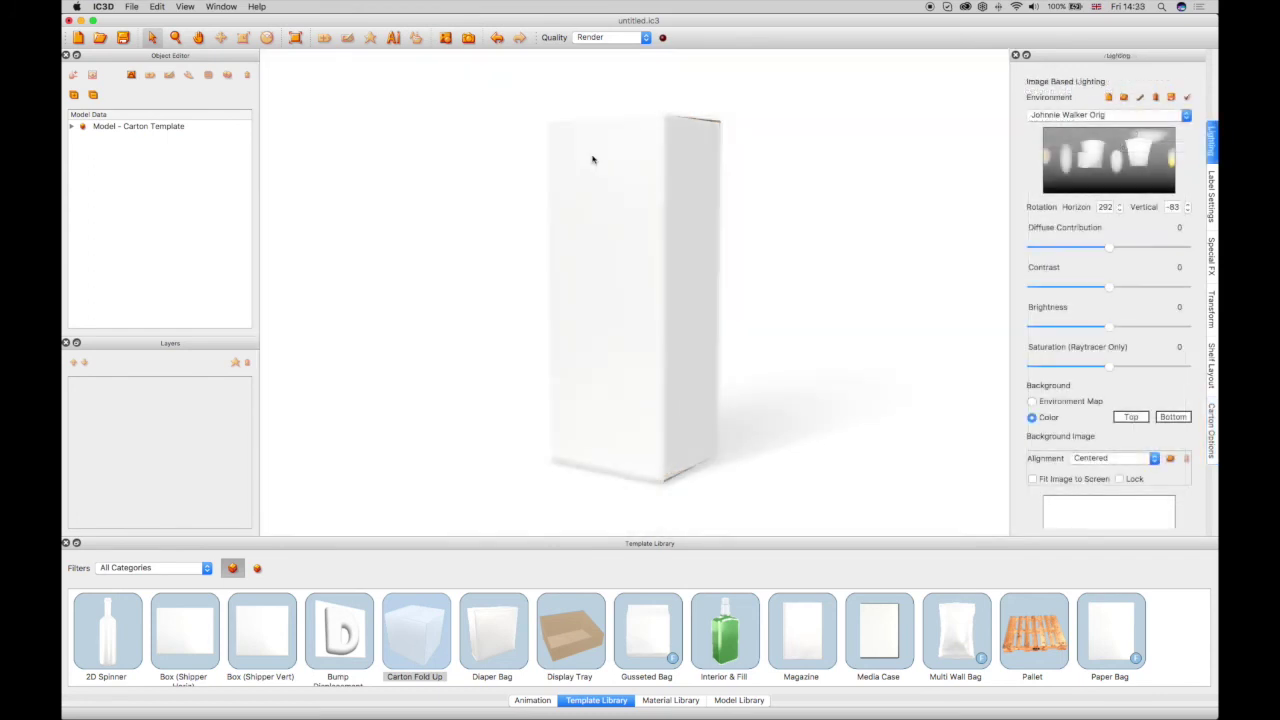
- Link the carton to Illustrator so the dieline artwork opens there
click(392, 38)
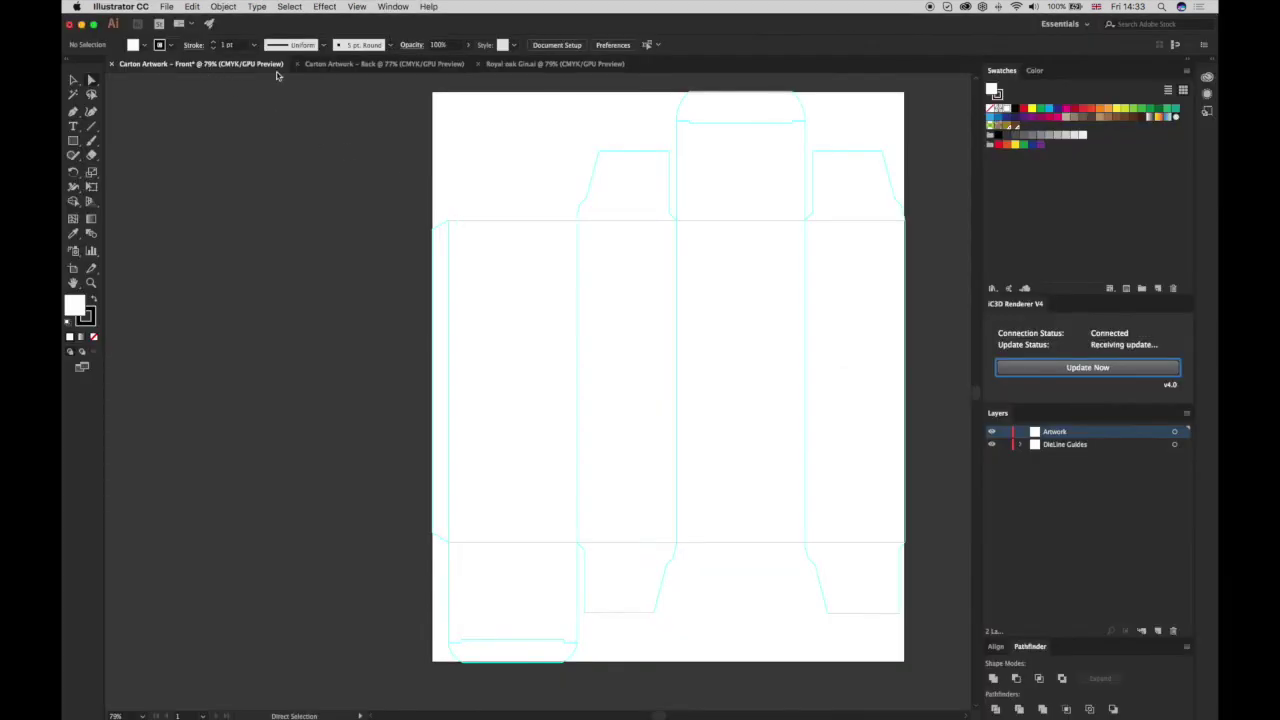
- Select and copy all the artwork in Royal oak Gin.ai
click(330, 67)
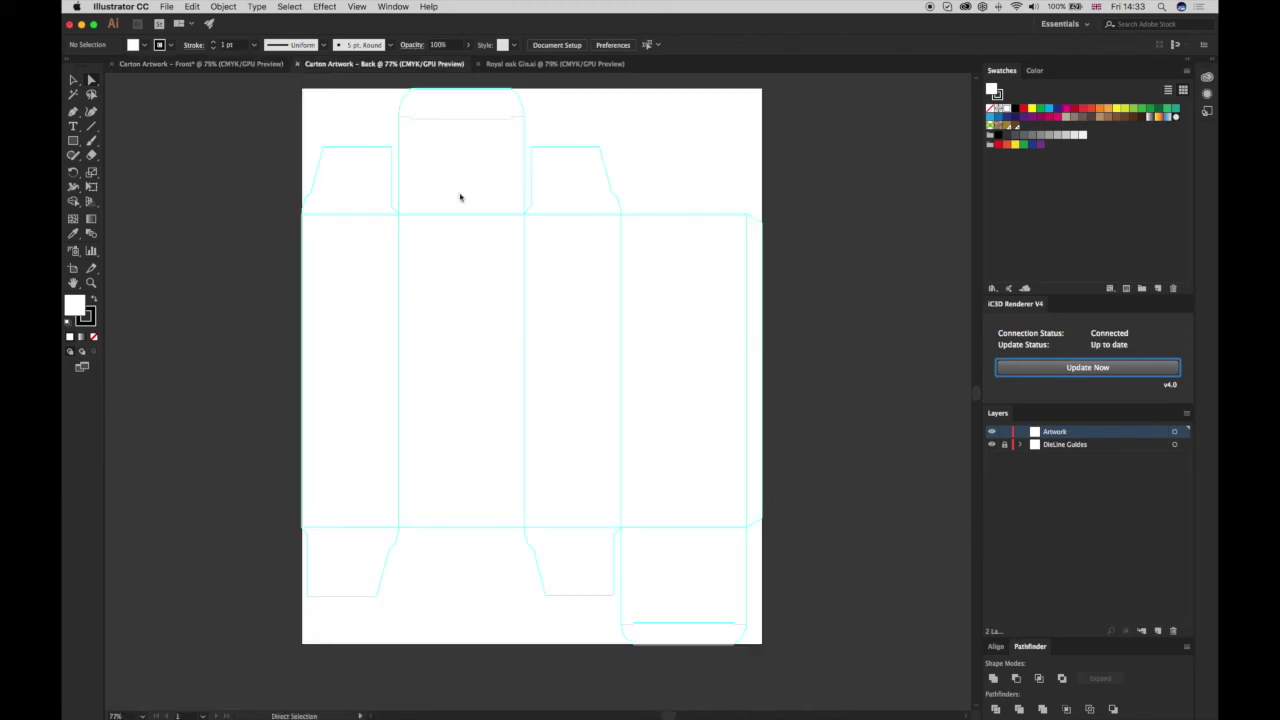
click(184, 64)
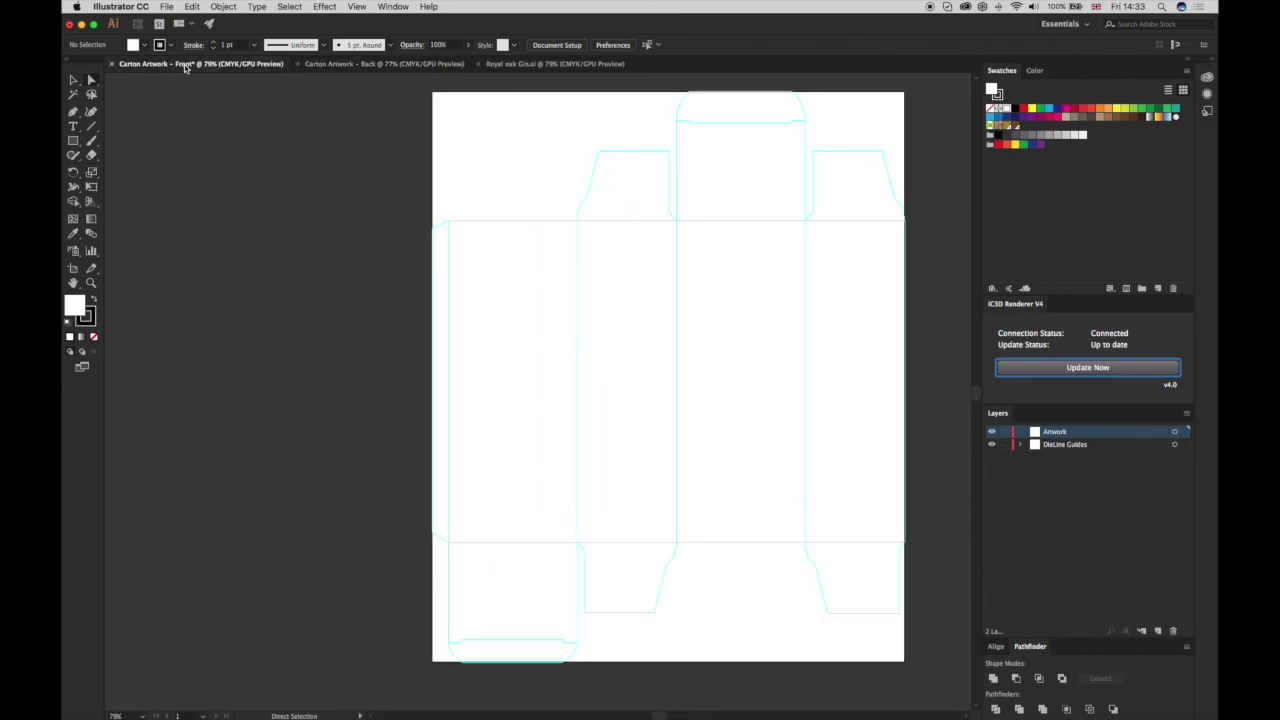
click(555, 65)
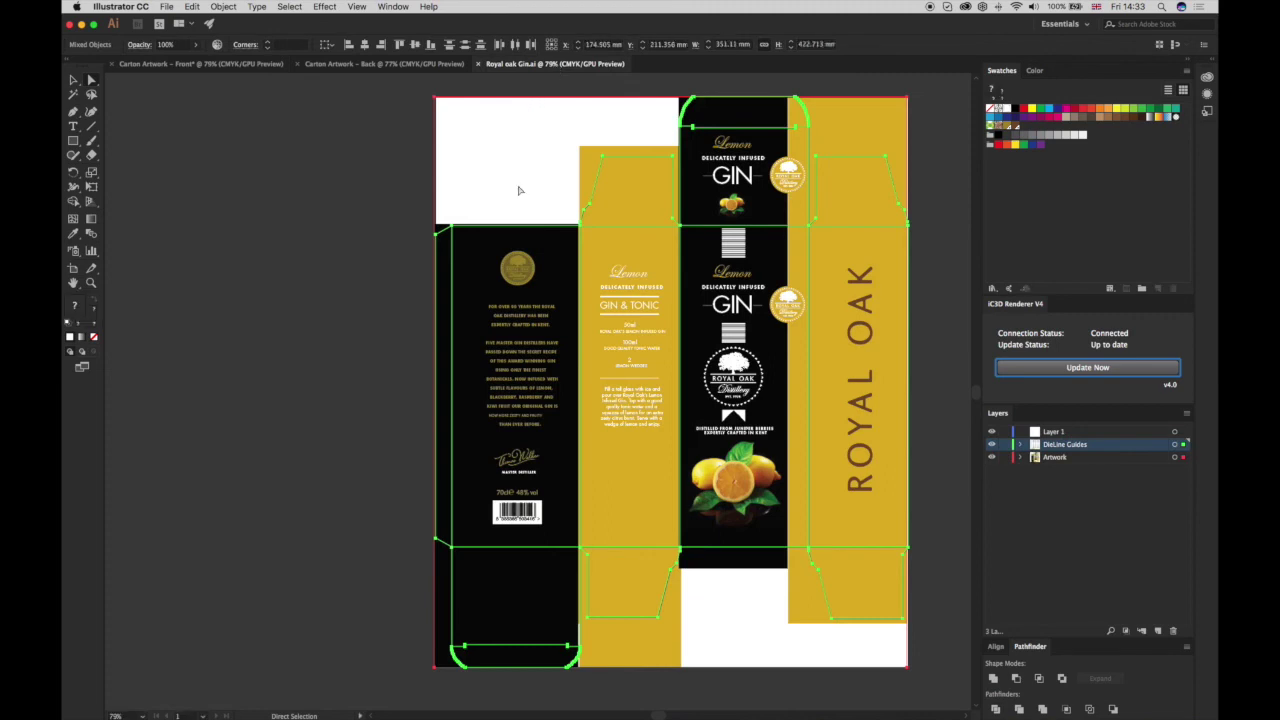
shift+click(1095, 458)
key(v)
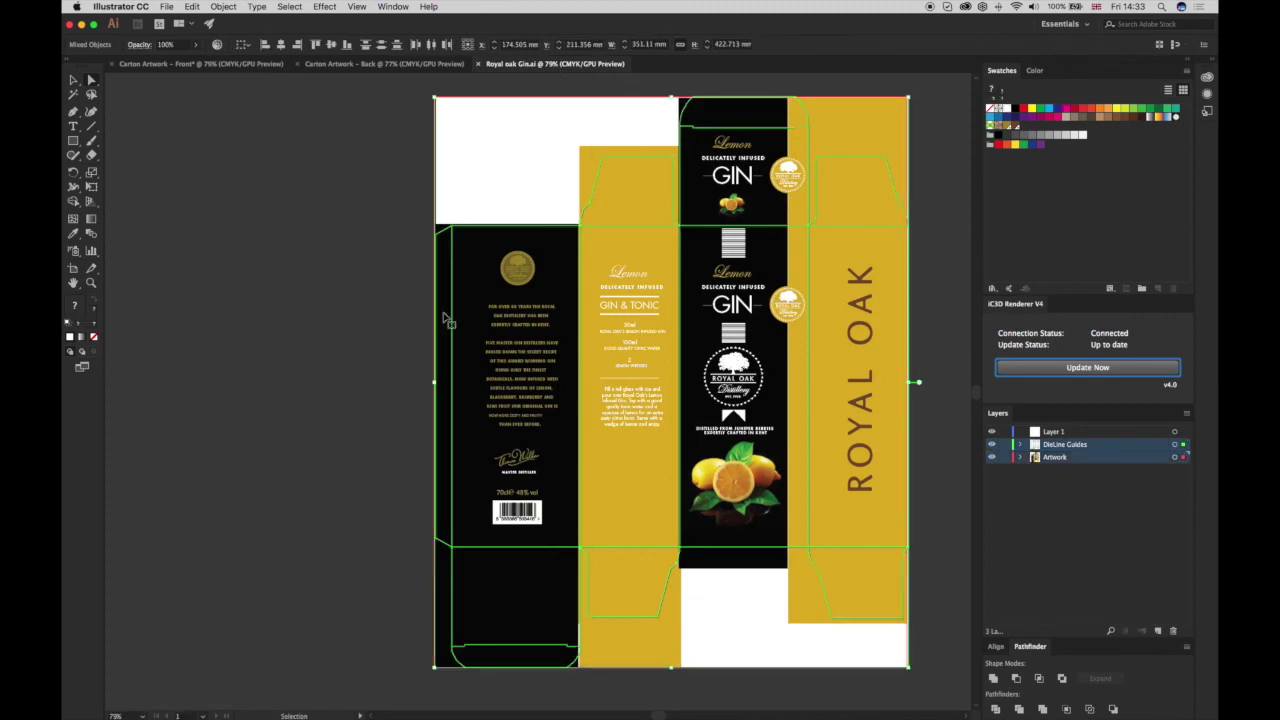
- Paste the gin artwork into Carton Artwork – Front and align it with the dieline
click(185, 65)
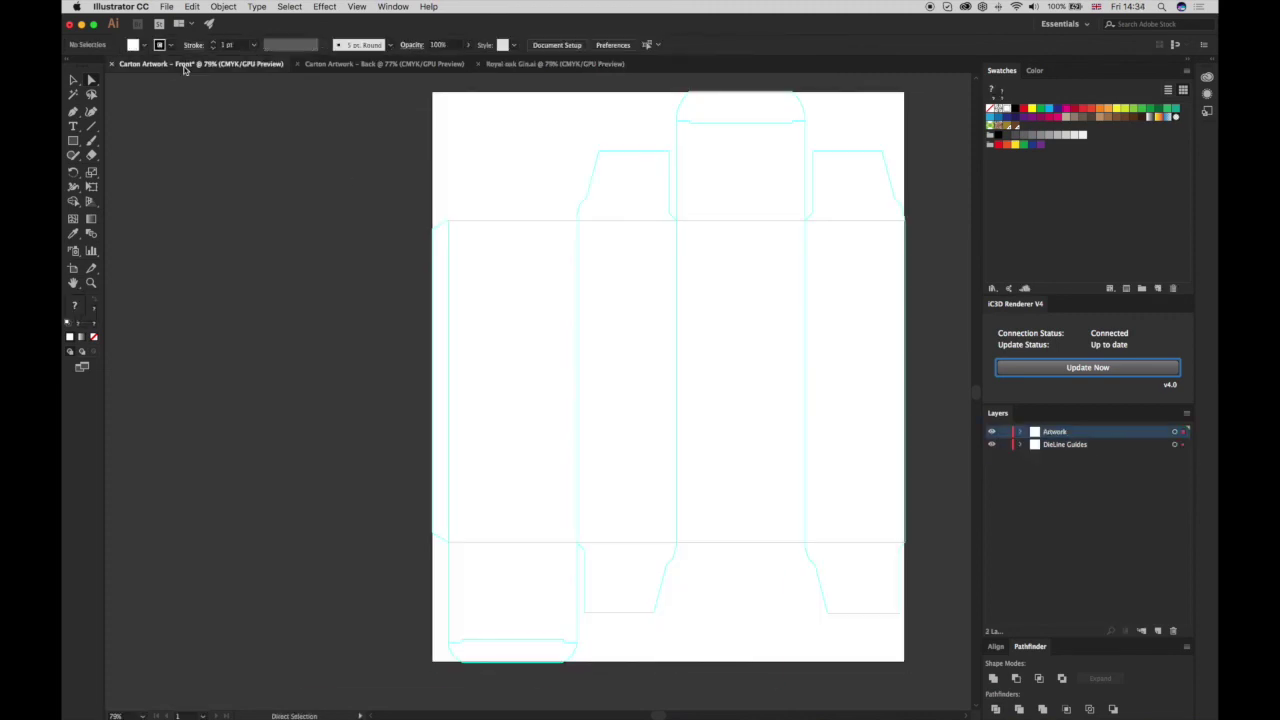
key(ctrl+v)
click(91, 80)
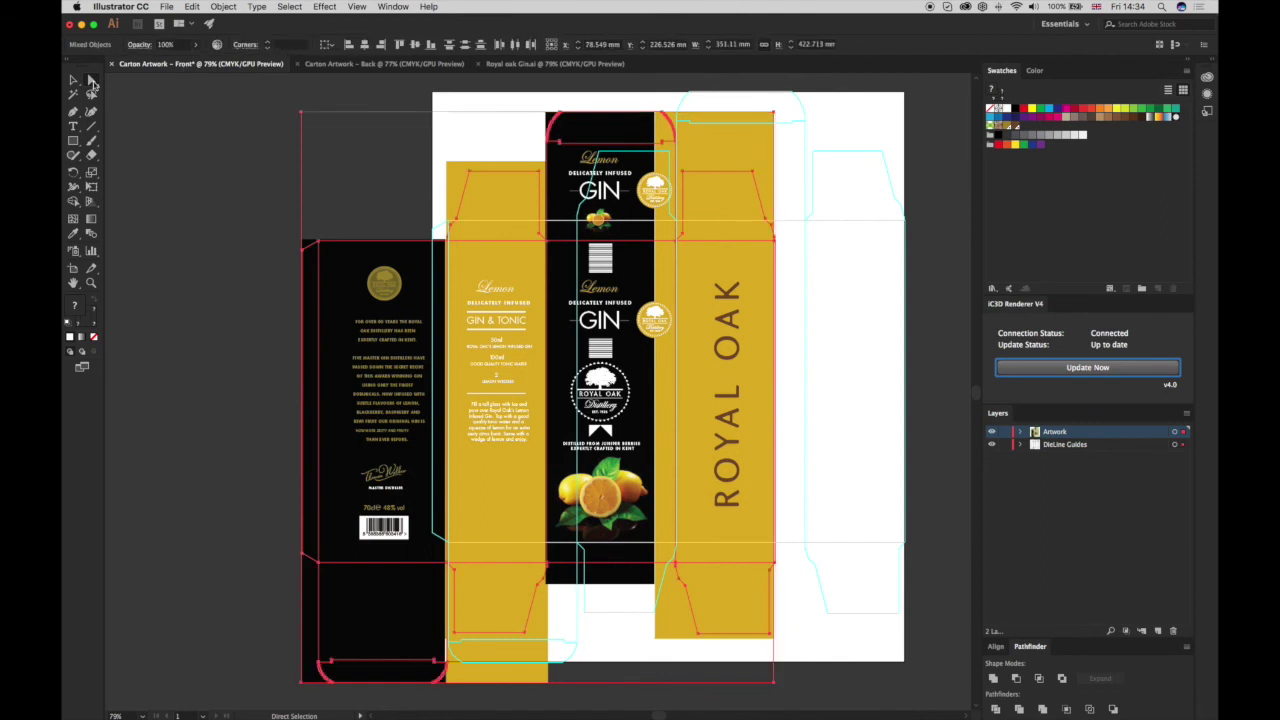
drag(320, 244, 450, 222)
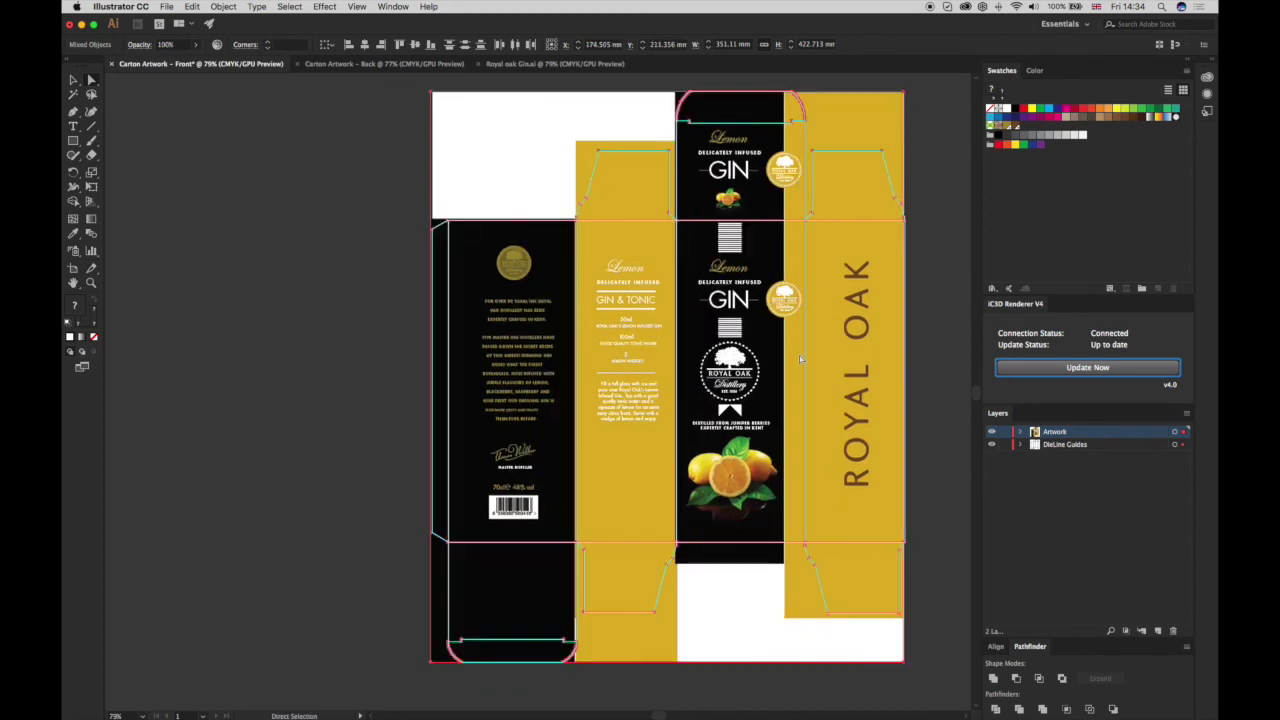
click(940, 300)
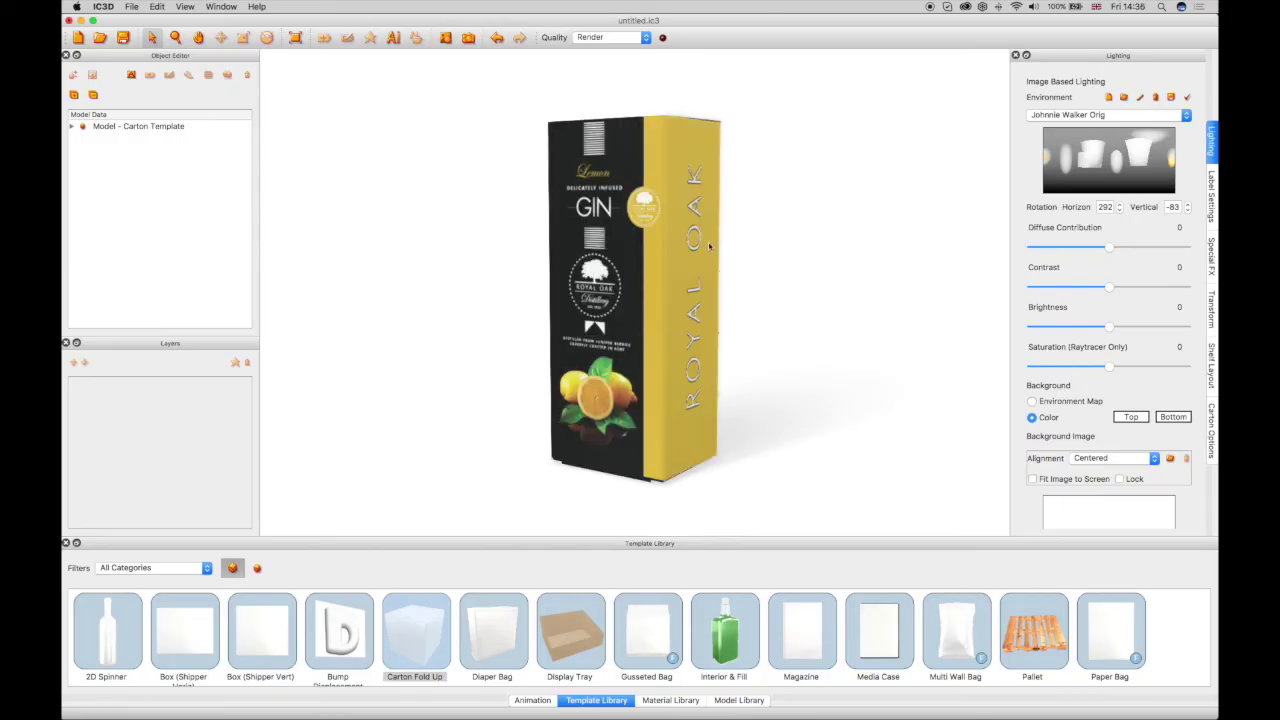
- Rotate the printed carton in IC3D to show its yellow ROYAL OAK side
mouse_move(682, 258)
mouse_down()
mouse_move(654, 257)
mouse_move(631, 218)
mouse_move(566, 206)
mouse_move(517, 275)
mouse_move(460, 271)
mouse_move(459, 257)
mouse_up()
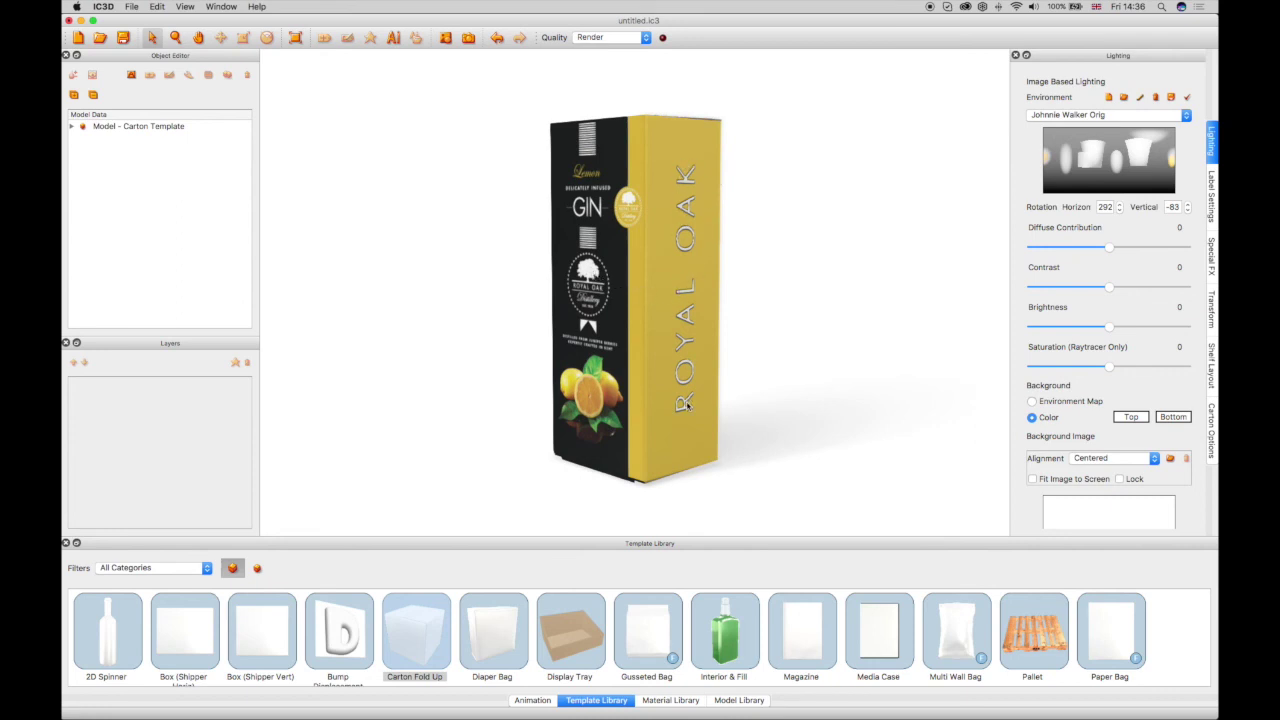
click(162, 128)
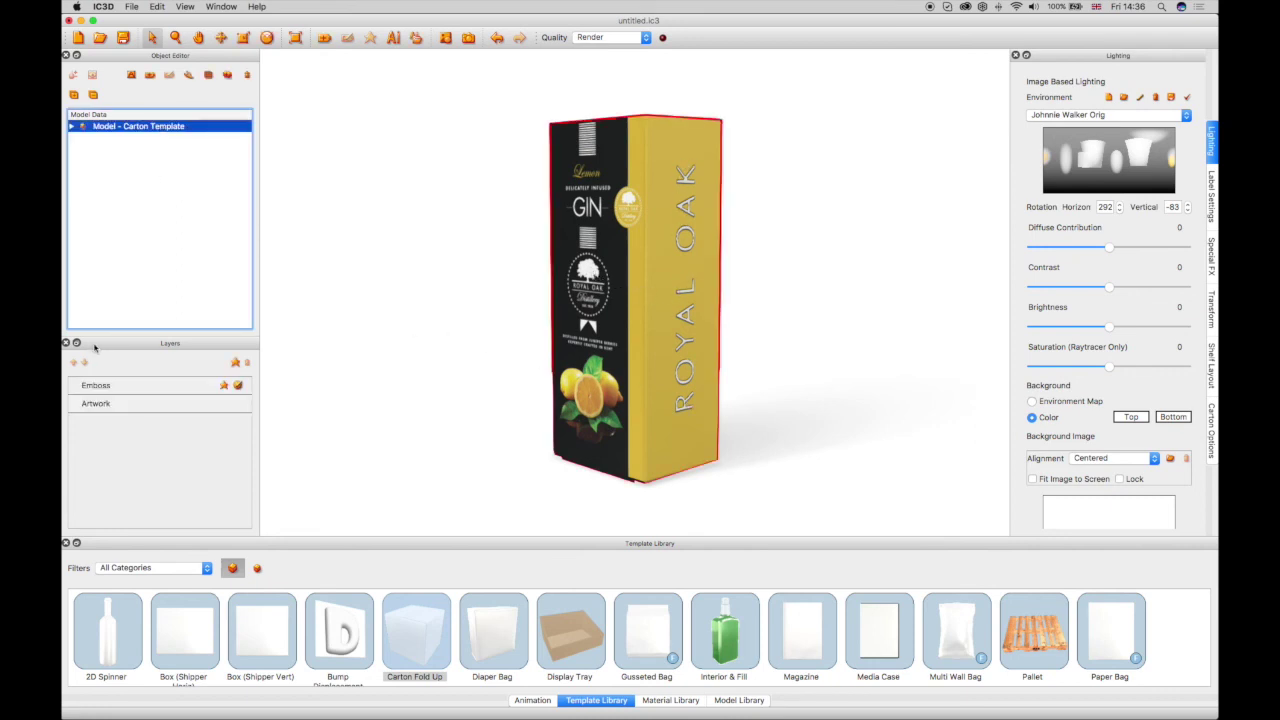